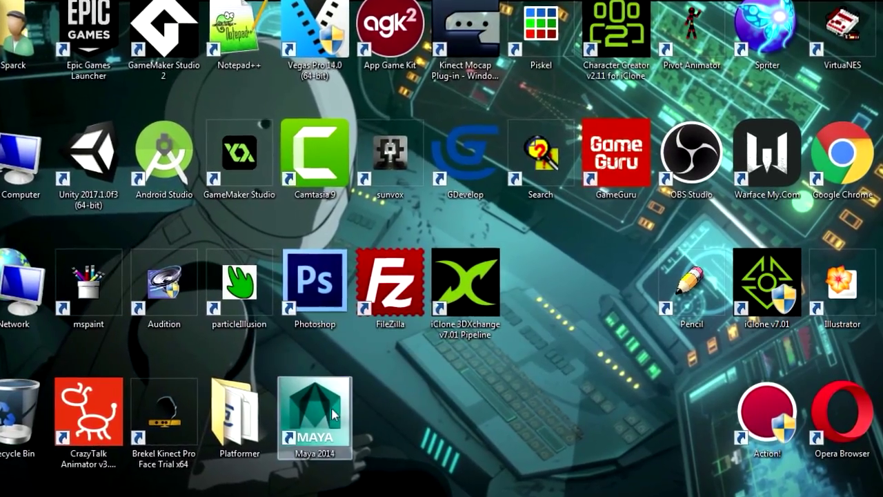
Move the Maya 2014 and iClone v7.01 desktop shortcuts beside the iClone 3DXchange shortcut
{"action": "left_click_drag", "start_coordinate": [315, 408], "coordinate": [564, 286]}
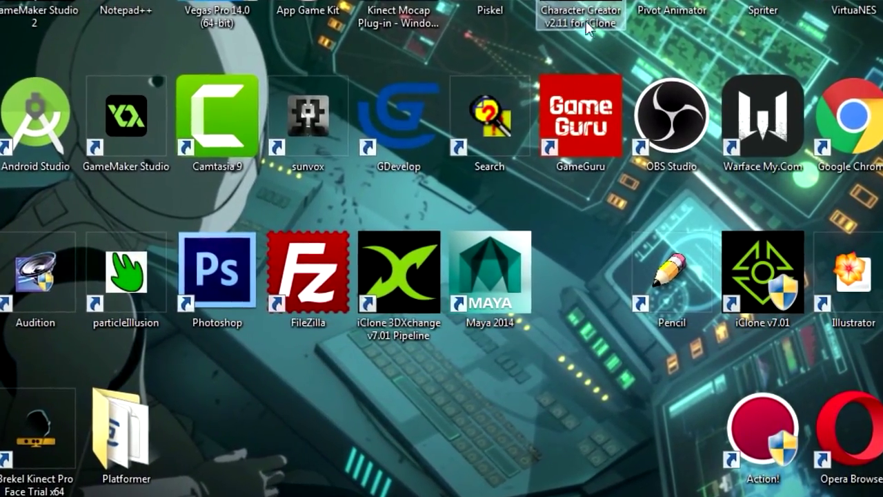
{"action": "left_click_drag", "start_coordinate": [752, 296], "coordinate": [566, 289]}
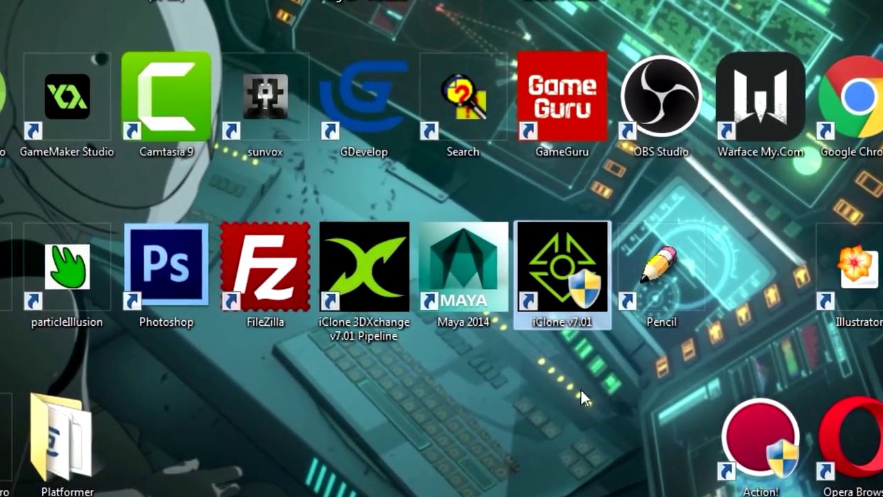
{"action": "left_click", "coordinate": [544, 396]}
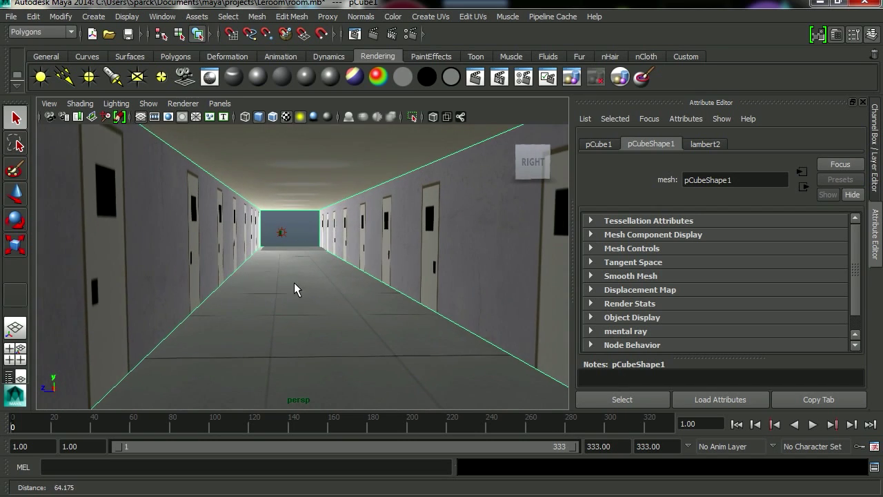
In Maya, export only the selected hallway mesh as an FBX file named lesuperroom
{"action": "left_click_drag", "start_coordinate": [294, 282], "coordinate": [305, 266], "text": "alt"}
{"action": "right_click_drag", "start_coordinate": [305, 267], "coordinate": [416, 335], "text": "alt"}
{"action": "right_click_drag", "start_coordinate": [317, 223], "coordinate": [350, 264], "text": "alt"}
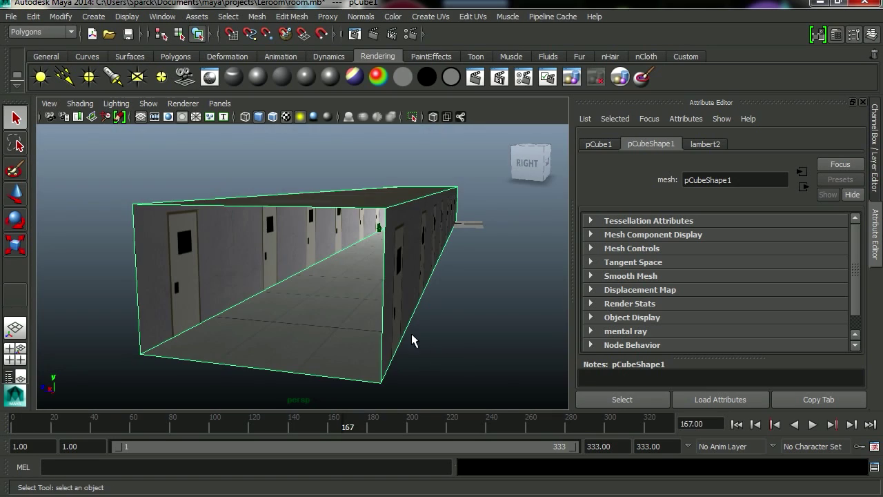
{"action": "left_click", "coordinate": [11, 16]}
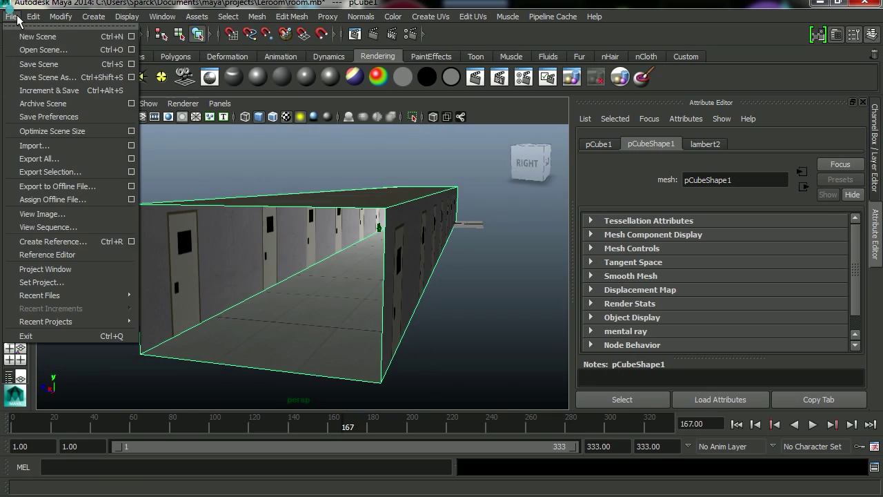
{"action": "left_click", "coordinate": [62, 172]}
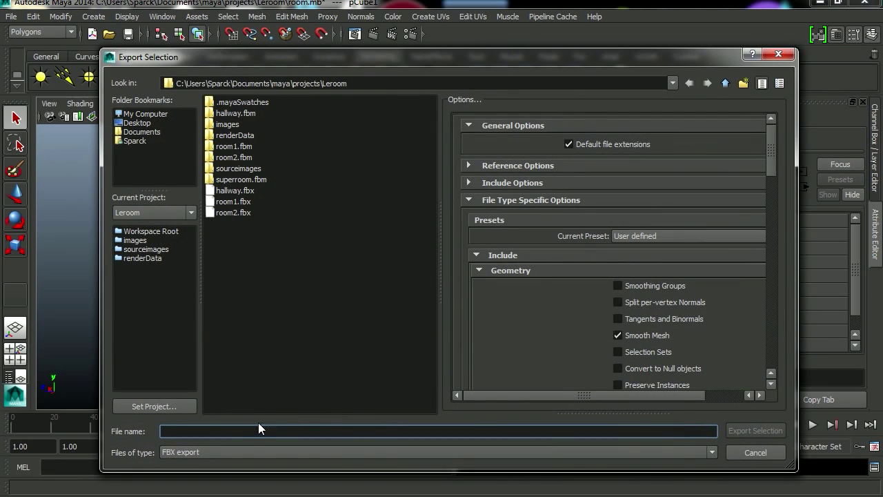
{"action": "type", "text": "lesuperroom"}
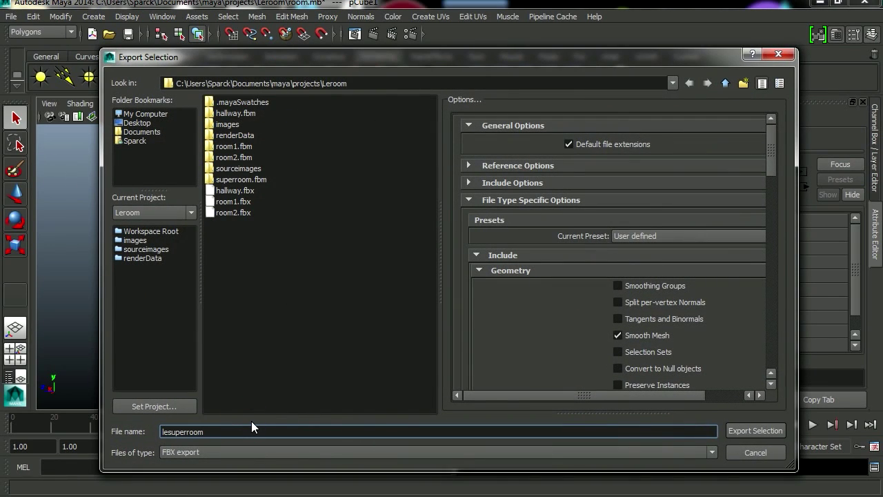
{"action": "key", "text": "Return"}
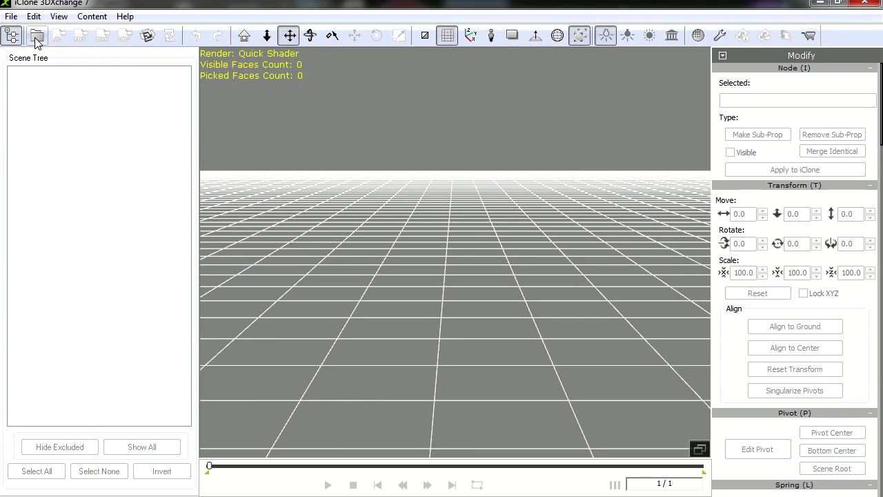
In iClone 3DXchange, import lesuperroom.fbx with automatic material color adjustment
{"action": "left_click", "coordinate": [35, 37]}
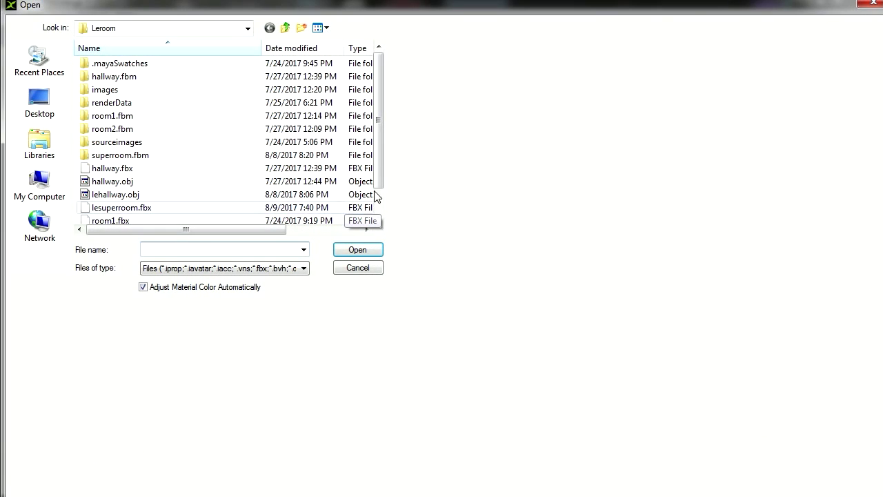
{"action": "scroll", "coordinate": [381, 159], "scroll_direction": "down", "scroll_amount": 1}
{"action": "double_click", "coordinate": [104, 181]}
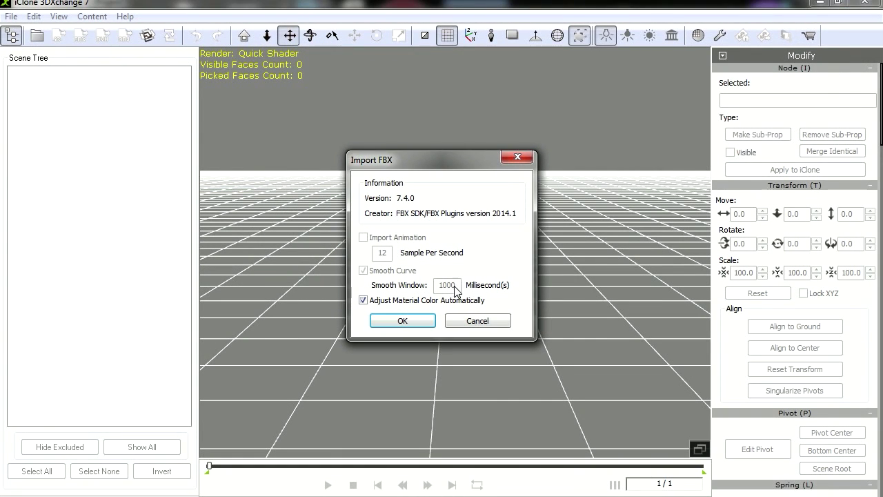
{"action": "left_click", "coordinate": [416, 323]}
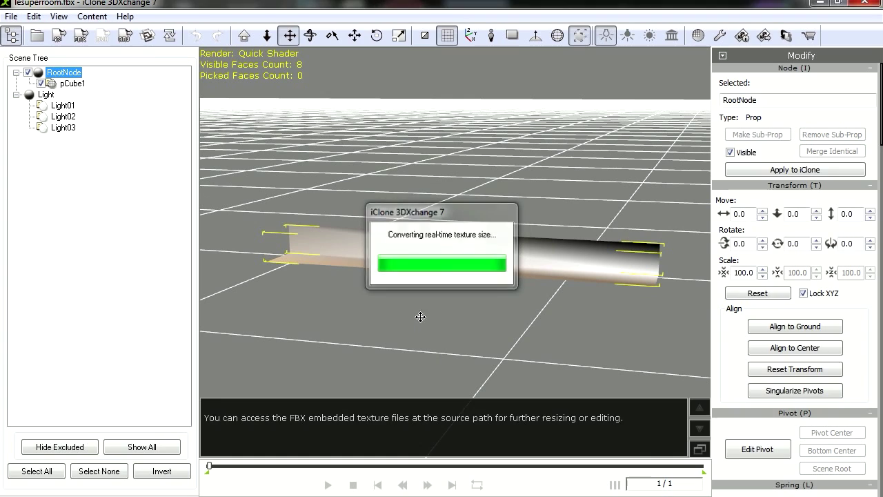
Examine the imported hallway model from outside and through its open end
{"action": "mouse_move", "coordinate": [550, 295]}
{"action": "left_mouse_down"}
{"action": "mouse_move", "coordinate": [501, 295]}
{"action": "mouse_move", "coordinate": [534, 295]}
{"action": "left_mouse_up"}
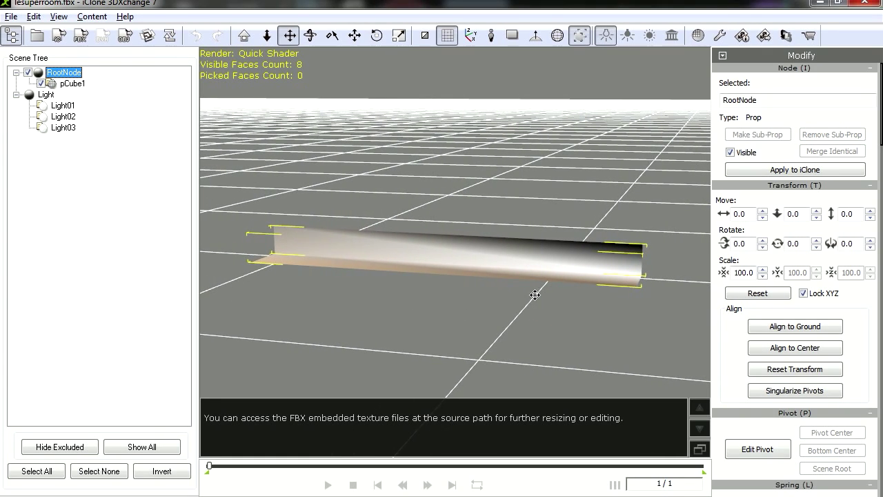
{"action": "right_click_drag", "start_coordinate": [377, 266], "coordinate": [512, 274]}
{"action": "right_click_drag", "start_coordinate": [282, 258], "coordinate": [591, 248]}
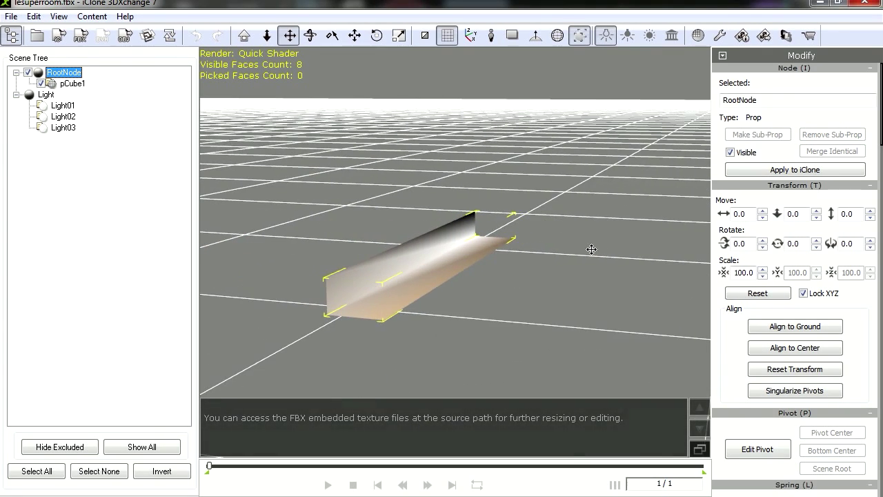
{"action": "right_click_drag", "start_coordinate": [376, 265], "coordinate": [471, 220]}
{"action": "scroll", "coordinate": [456, 274], "scroll_direction": "up", "scroll_amount": 4}
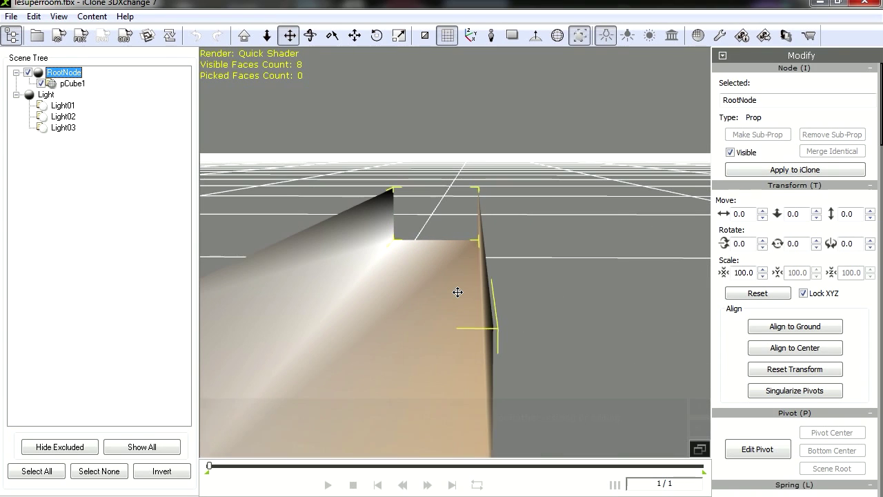
{"action": "left_click_drag", "start_coordinate": [443, 280], "coordinate": [455, 278]}
{"action": "right_click_drag", "start_coordinate": [455, 278], "coordinate": [461, 229]}
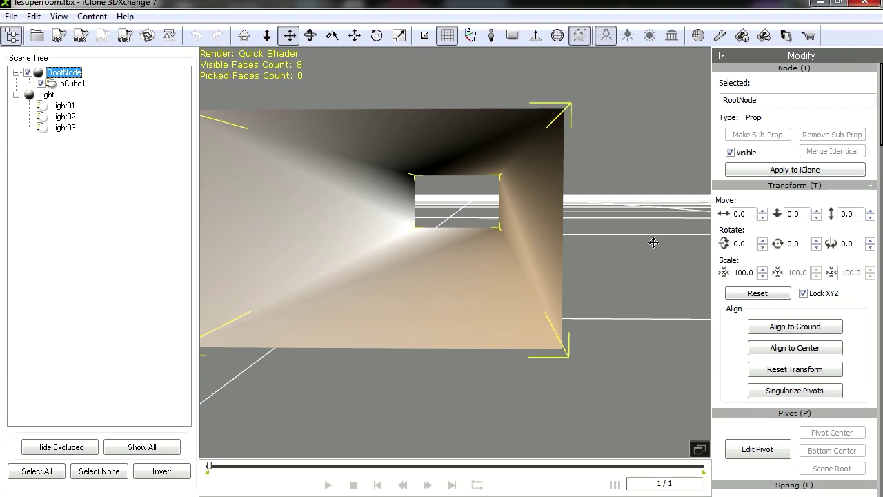
Load room.jpg as the diffuse texture of the lambert2 material on pCube1
{"action": "left_click", "coordinate": [73, 83]}
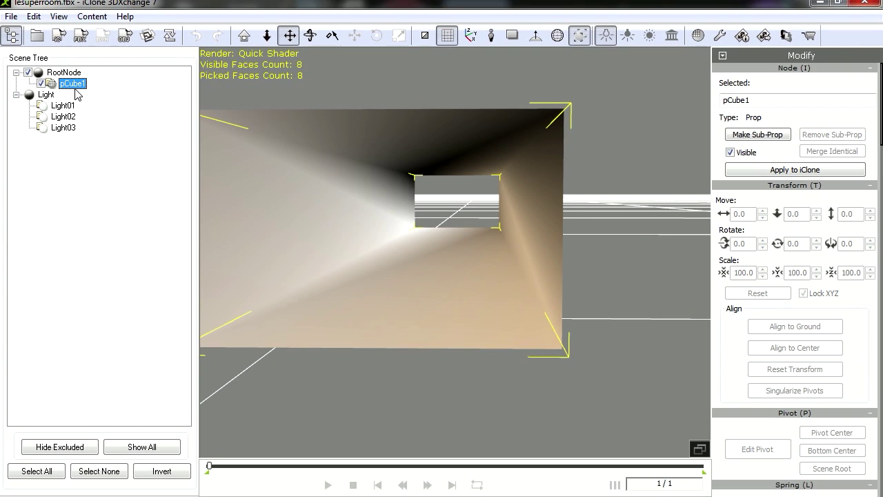
{"action": "scroll", "coordinate": [787, 248], "scroll_direction": "down", "scroll_amount": 10}
{"action": "scroll", "coordinate": [733, 259], "scroll_direction": "down", "scroll_amount": 10}
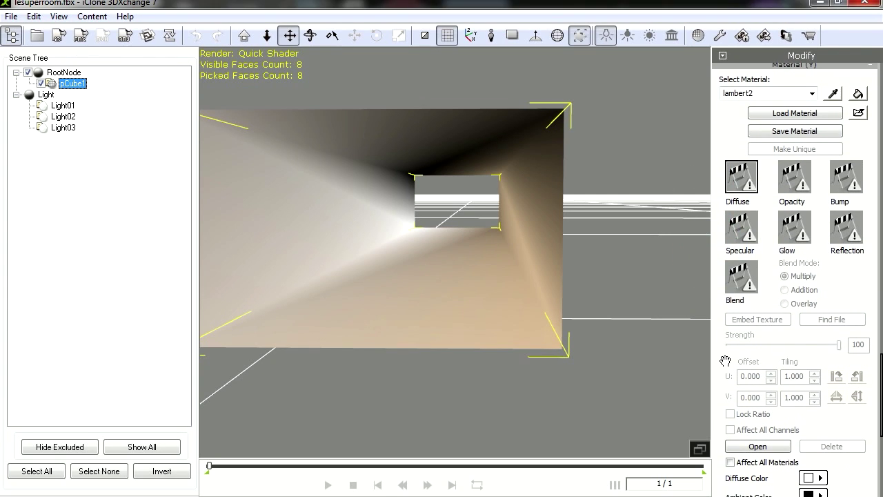
{"action": "scroll", "coordinate": [731, 228], "scroll_direction": "down", "scroll_amount": 1}
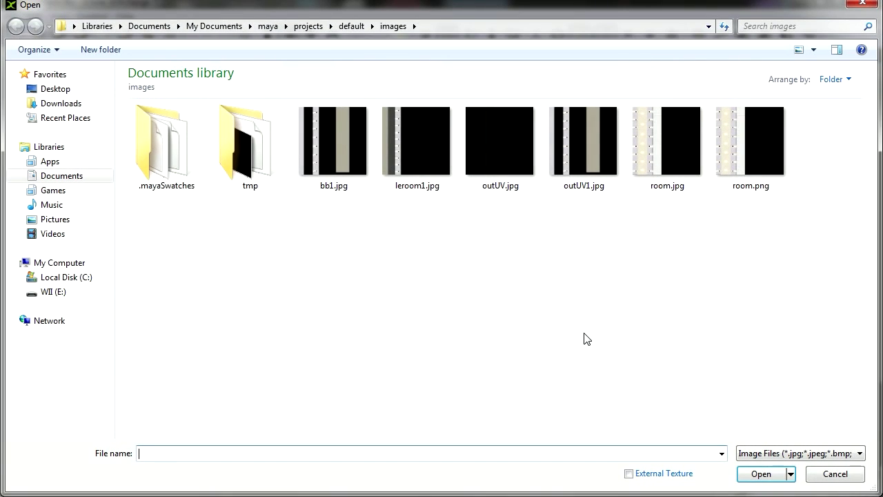
{"action": "left_click", "coordinate": [676, 171]}
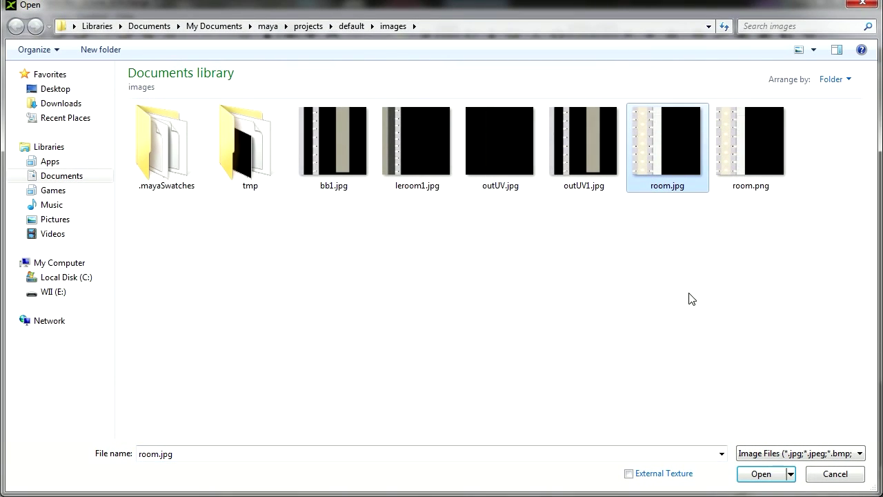
{"action": "left_click", "coordinate": [756, 475]}
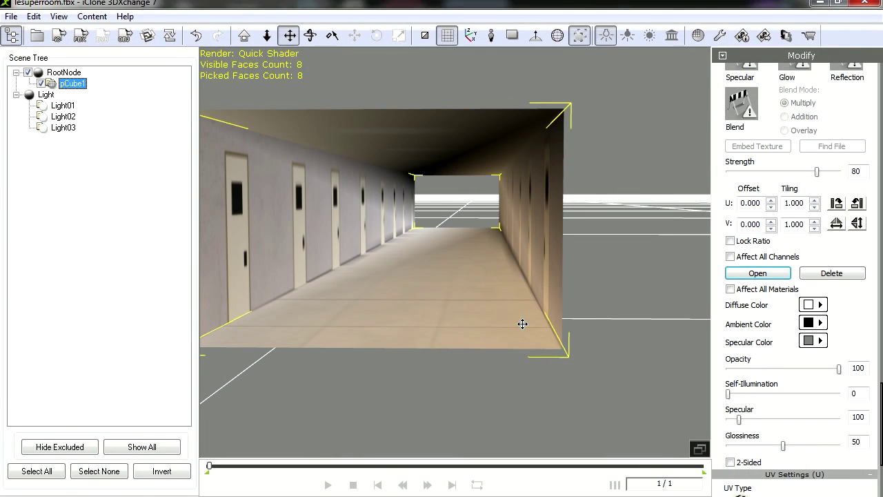
Export the textured hallway as an iClone 7 prop named lesuperroom
{"action": "right_click_drag", "start_coordinate": [417, 263], "coordinate": [406, 216]}
{"action": "scroll", "coordinate": [418, 217], "scroll_direction": "up", "scroll_amount": 5}
{"action": "scroll", "coordinate": [417, 218], "scroll_direction": "down", "scroll_amount": 4}
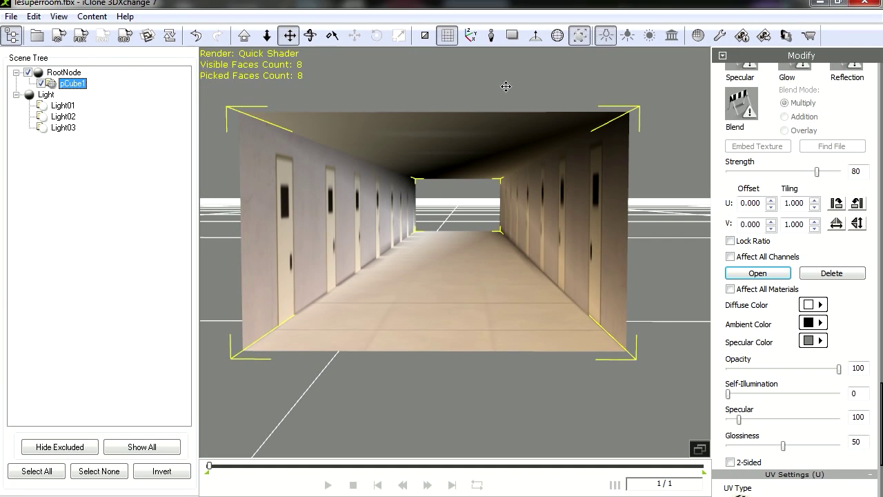
{"action": "middle_click_drag", "start_coordinate": [467, 176], "coordinate": [484, 191]}
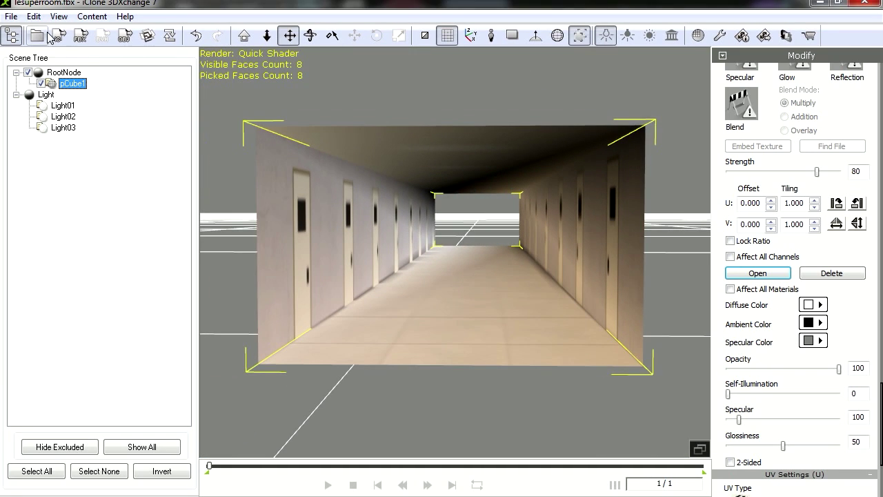
{"action": "left_click", "coordinate": [61, 37]}
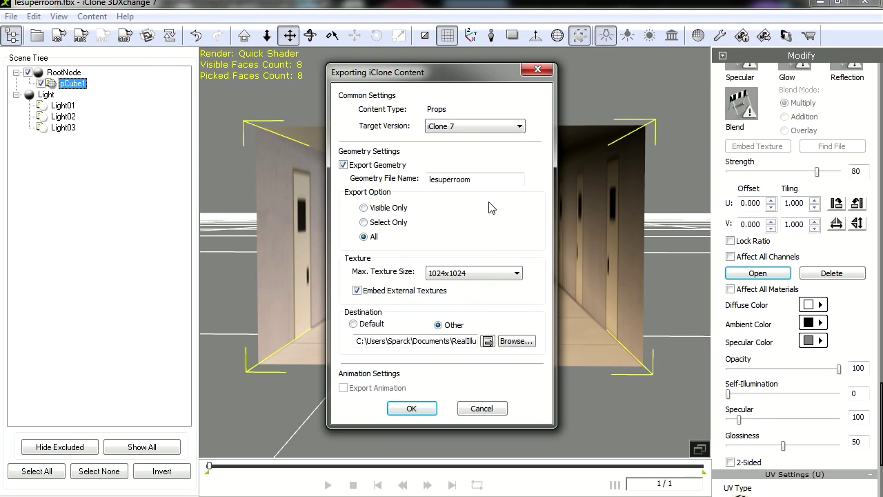
{"action": "left_click", "coordinate": [423, 408]}
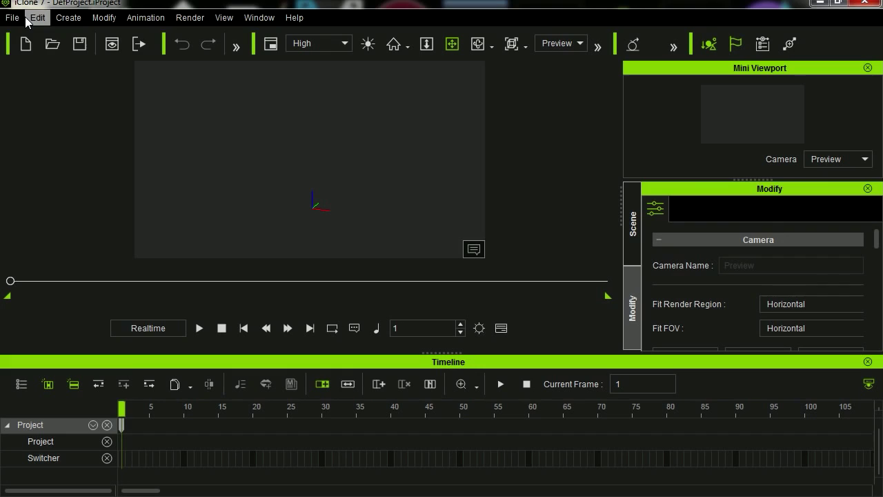
In iClone 7, import the lesuperroom.iProp hallway prop into the project
{"action": "left_click", "coordinate": [12, 18]}
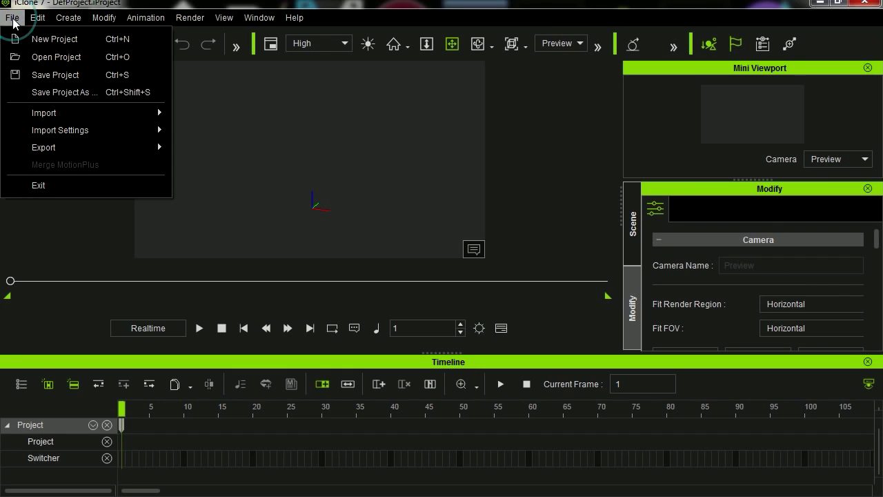
{"action": "mouse_move", "coordinate": [119, 111]}
{"action": "left_click", "coordinate": [222, 117]}
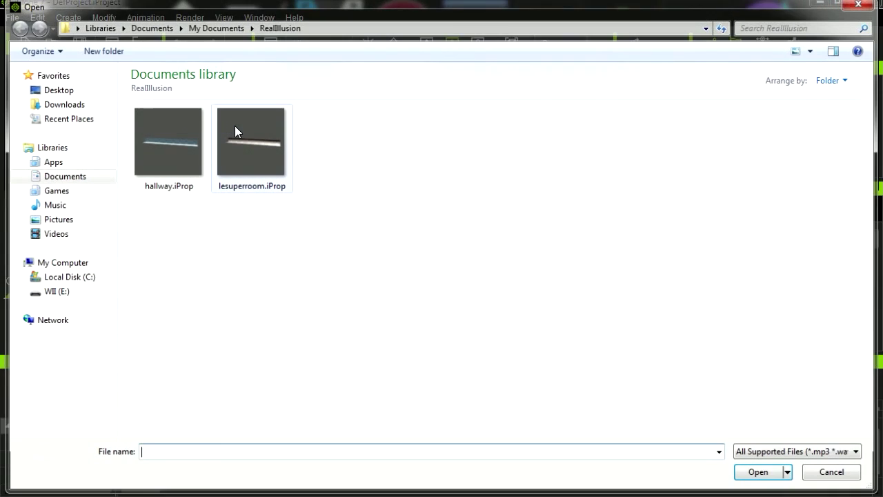
{"action": "double_click", "coordinate": [266, 155]}
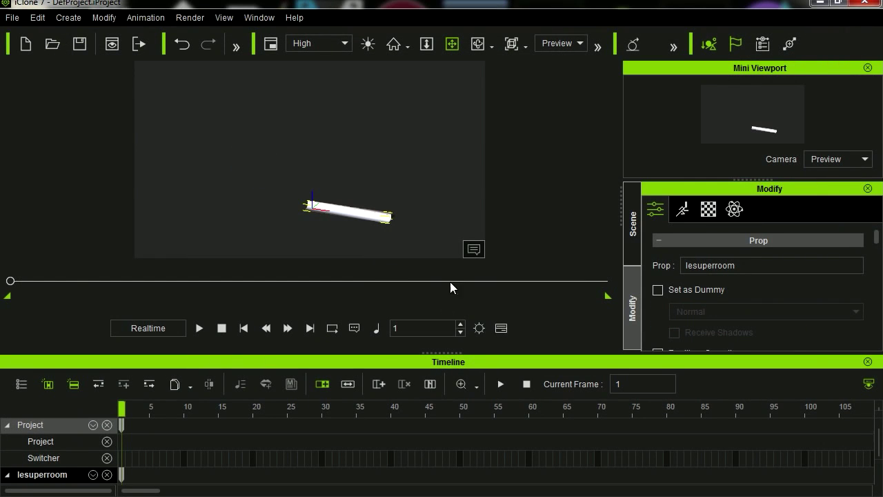
Add the Walter avatar from the Avatar templates to the scene at the hallway prop
{"action": "left_click_drag", "start_coordinate": [384, 214], "coordinate": [384, 224]}
{"action": "key", "text": "f"}
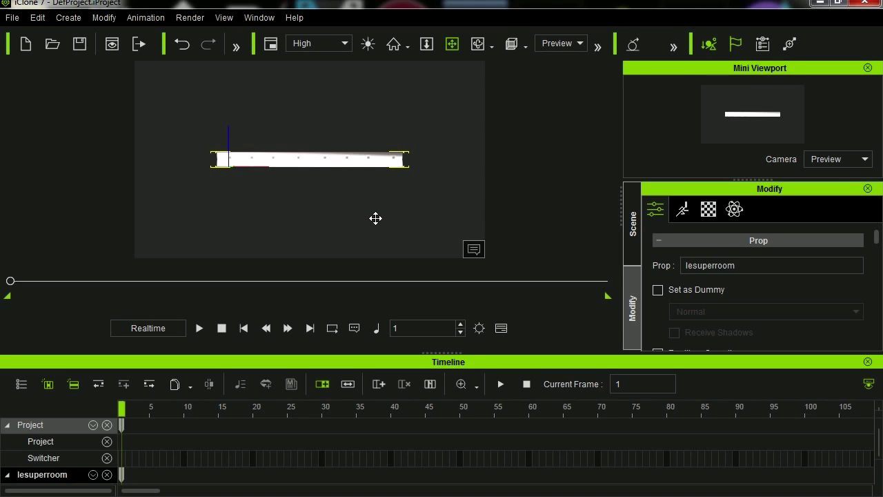
{"action": "scroll", "coordinate": [240, 182], "scroll_direction": "up", "scroll_amount": 5}
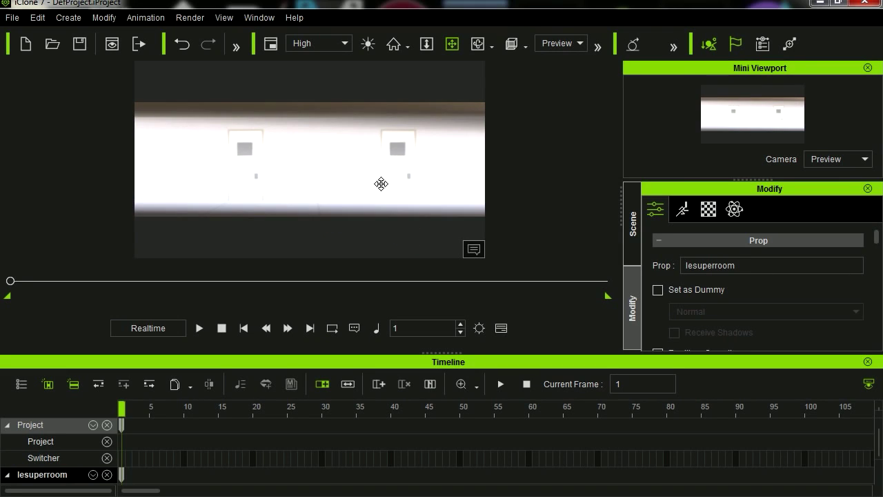
{"action": "scroll", "coordinate": [403, 154], "scroll_direction": "down", "scroll_amount": 5}
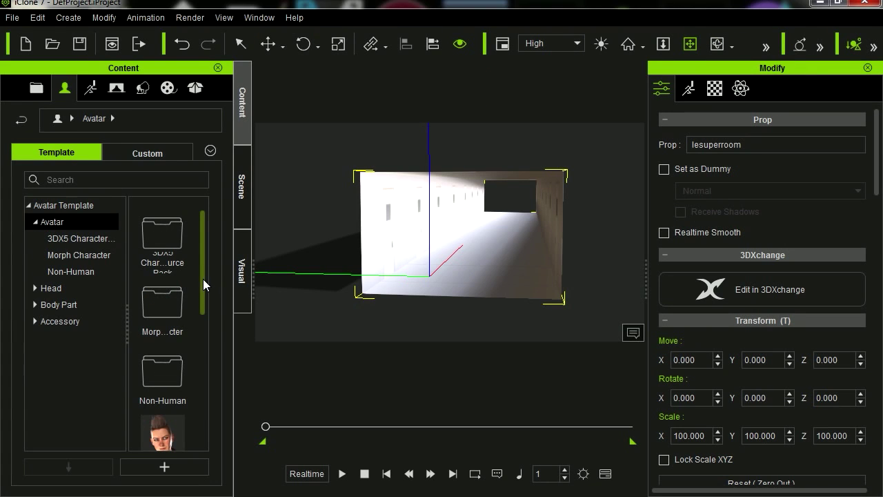
{"action": "left_click_drag", "start_coordinate": [203, 278], "coordinate": [478, 237]}
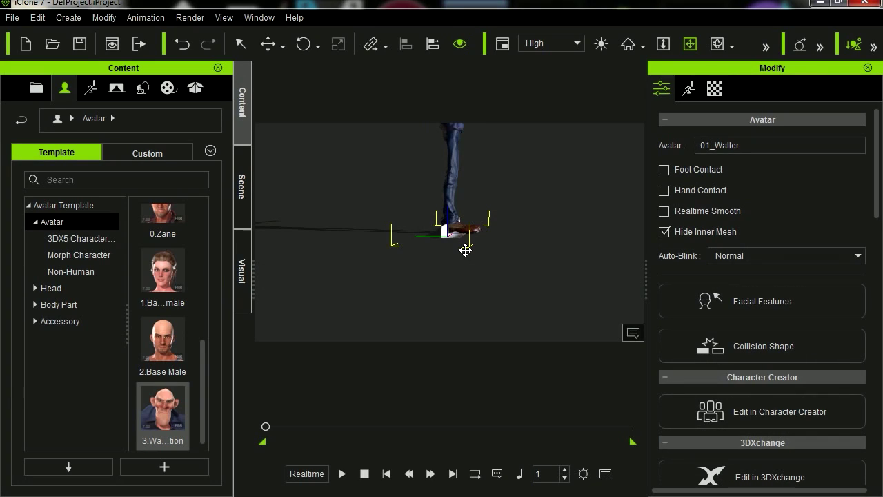
Rotate the Walter avatar about the vertical axis and set its Z rotation to 90
{"action": "left_click_drag", "start_coordinate": [451, 171], "coordinate": [449, 209]}
{"action": "key", "text": "e"}
{"action": "left_click_drag", "start_coordinate": [461, 269], "coordinate": [525, 260]}
{"action": "left_click_drag", "start_coordinate": [842, 322], "coordinate": [818, 327]}
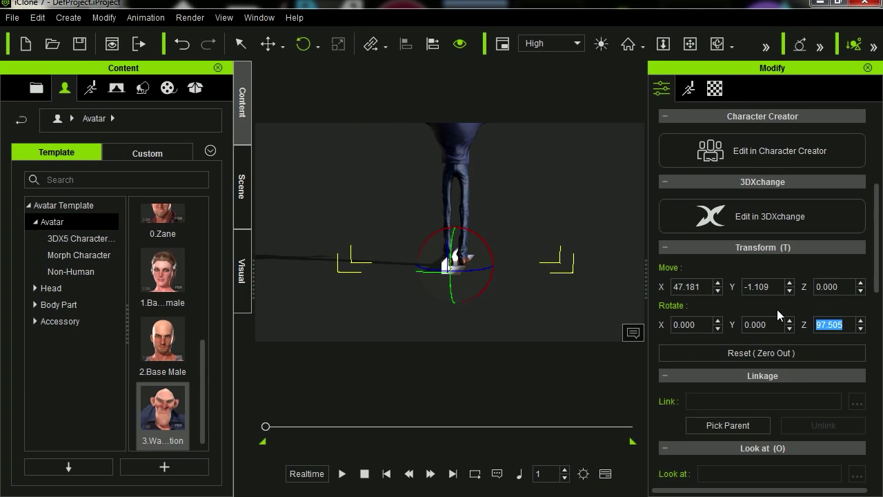
{"action": "type", "text": "90"}
{"action": "key", "text": "Return"}
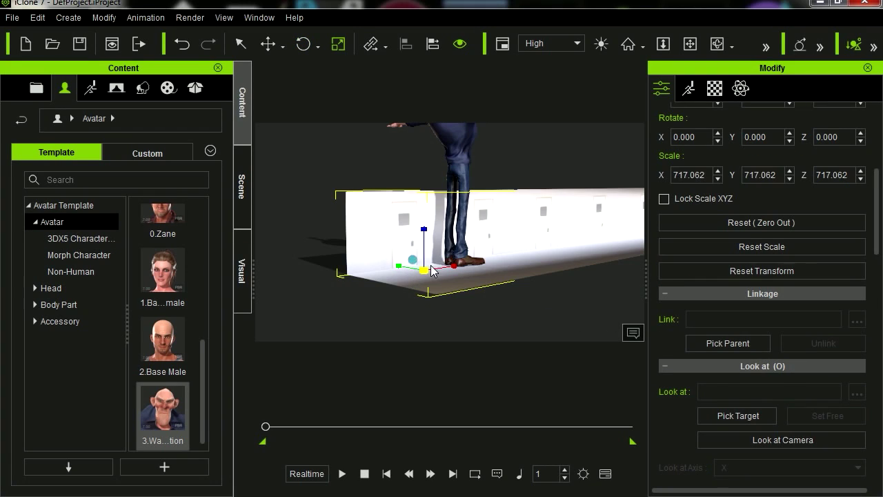
Scale the hallway prop up uniformly around the avatar and move the avatar sideways to the middle of the corridor
{"action": "left_click_drag", "start_coordinate": [430, 270], "coordinate": [591, 170]}
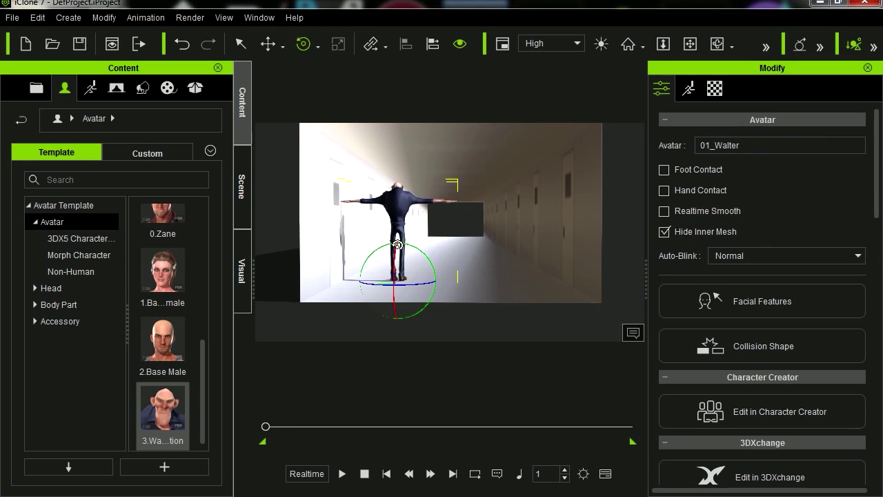
{"action": "left_click_drag", "start_coordinate": [358, 279], "coordinate": [434, 279]}
{"action": "left_click", "coordinate": [259, 17]}
{"action": "left_click", "coordinate": [261, 17]}
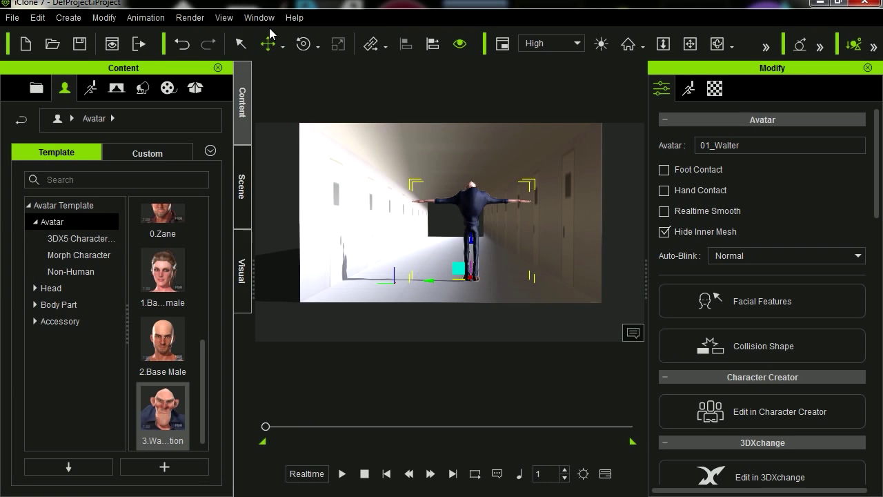
Switch the workspace layout to Animation
{"action": "left_click", "coordinate": [261, 17]}
{"action": "mouse_move", "coordinate": [303, 38]}
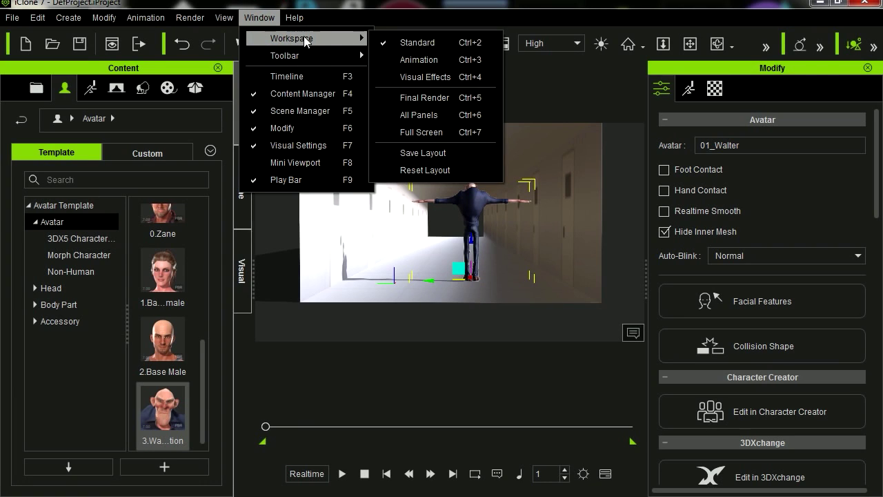
{"action": "left_click", "coordinate": [444, 60]}
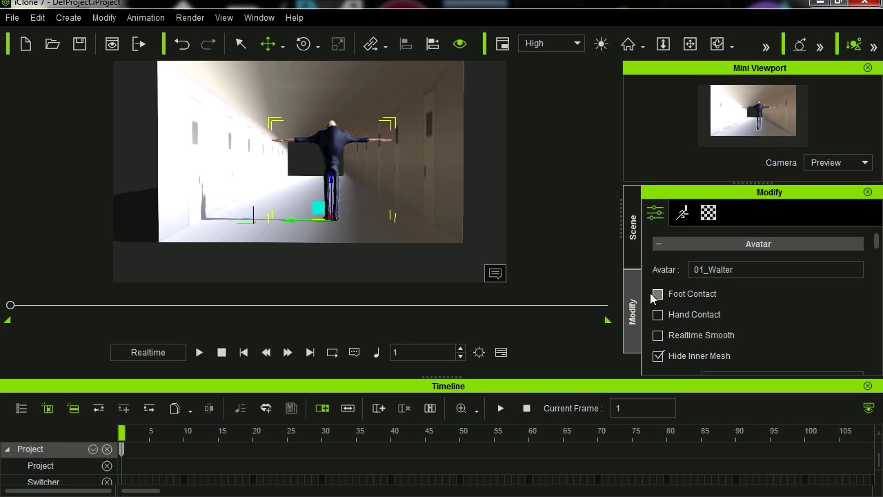
Delete the Key and Rim lights from the scene
{"action": "left_click", "coordinate": [711, 323]}
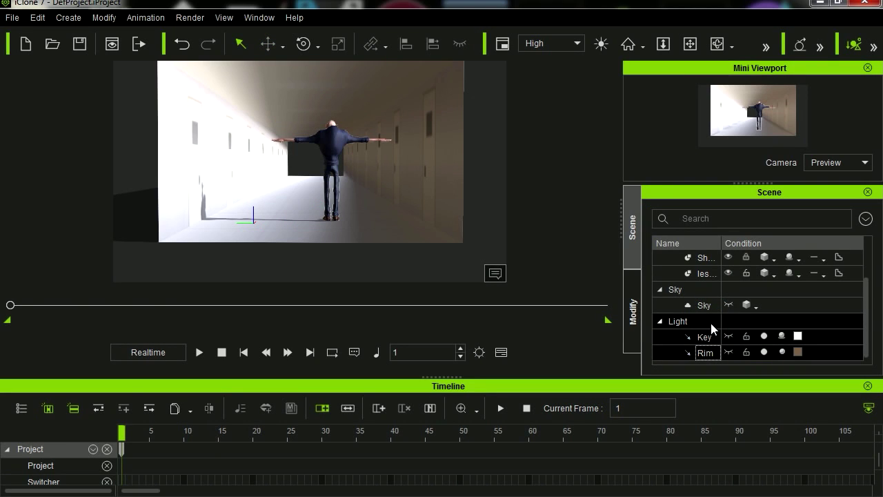
{"action": "key", "text": "Delete"}
{"action": "left_click", "coordinate": [741, 337]}
{"action": "key", "text": "Delete"}
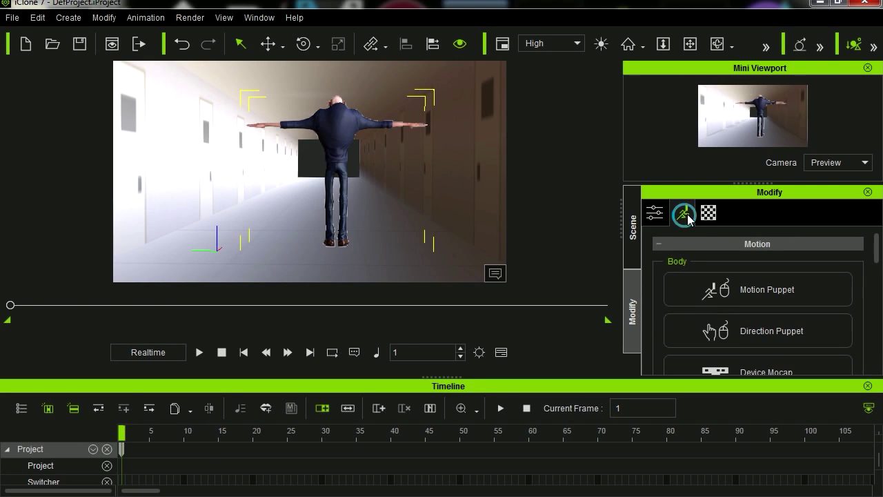
In Motion Puppet, choose the third male Move motion, set Speed to 158 and Exaggeration to 119, and preview it on the avatar
{"action": "left_click", "coordinate": [787, 295]}
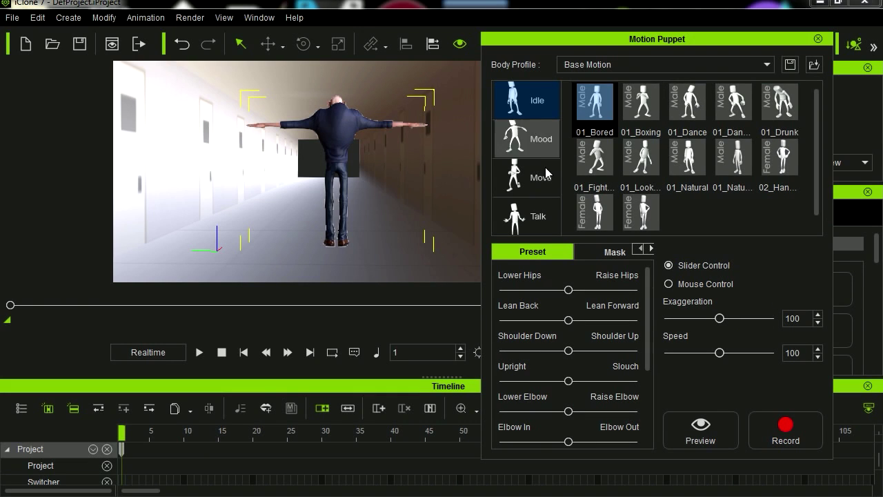
{"action": "left_click", "coordinate": [525, 178]}
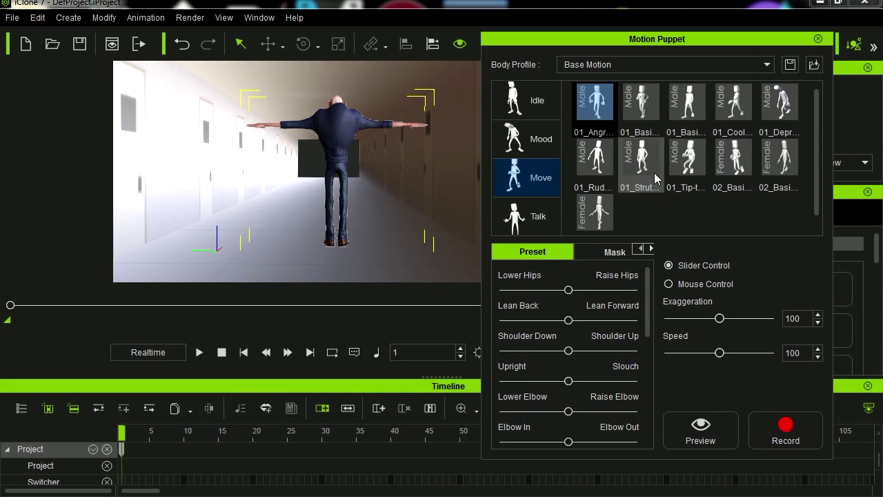
{"action": "left_click", "coordinate": [693, 111]}
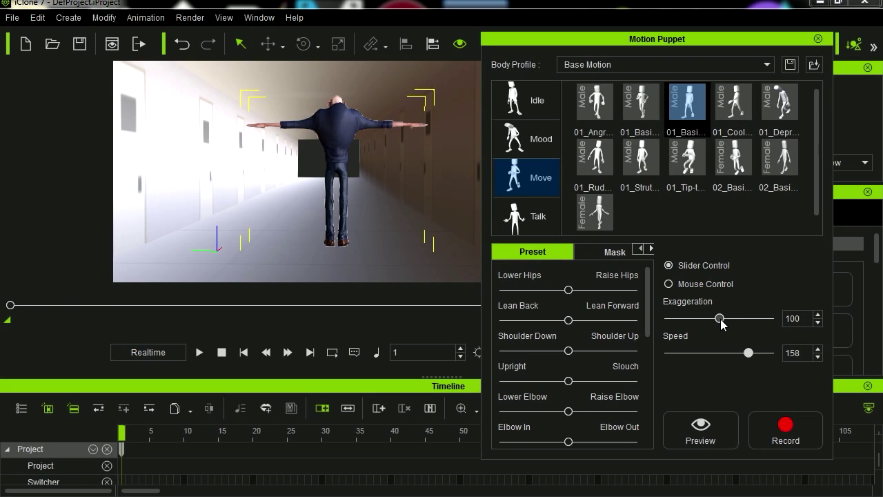
{"action": "left_click", "coordinate": [701, 435]}
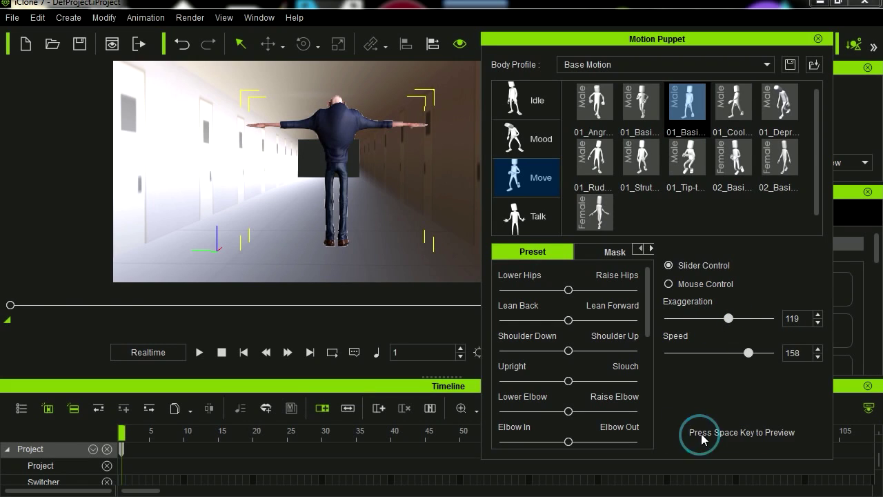
{"action": "key", "text": "space"}
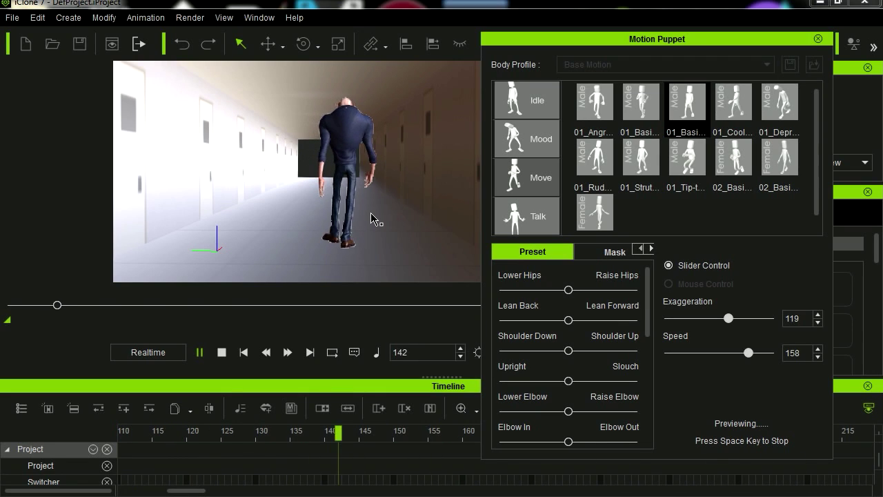
{"action": "key", "text": "space"}
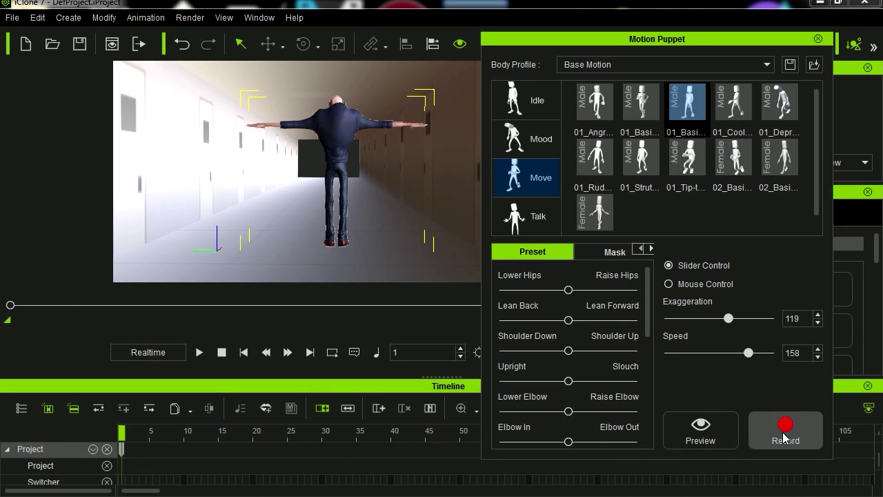
Record the selected walking motion onto the Walter avatar up to about frame 598 and close Motion Puppet
{"action": "left_click", "coordinate": [784, 435]}
{"action": "key", "text": "space"}
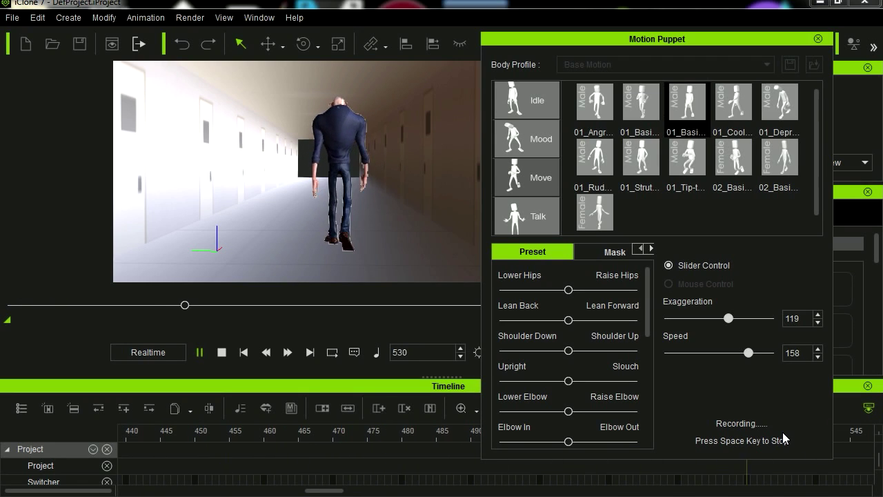
{"action": "key", "text": "space"}
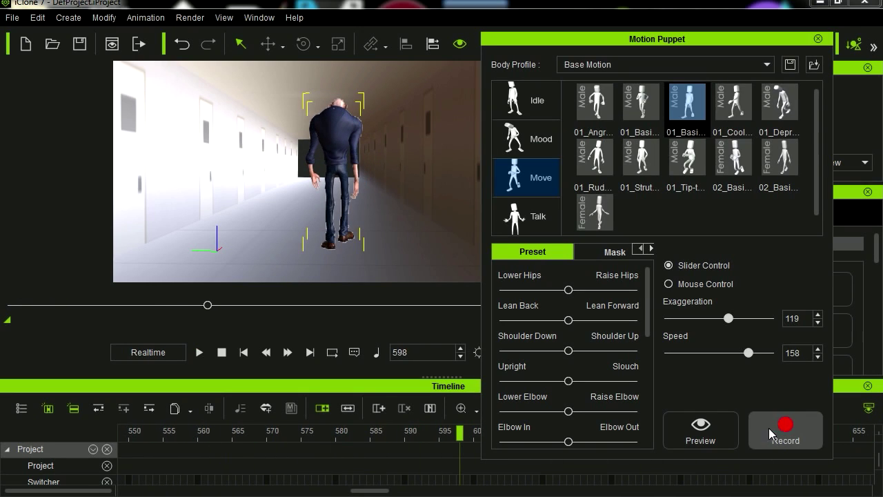
{"action": "left_click", "coordinate": [818, 39]}
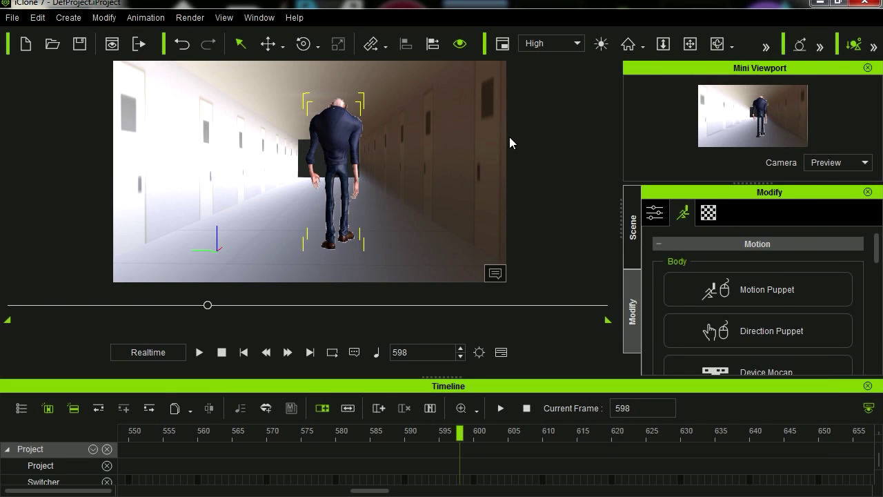
Play the recorded walk from frame 1 in a top view and a perspective view to check the avatar's path along the hallway
{"action": "key", "text": "j"}
{"action": "scroll", "coordinate": [372, 214], "scroll_direction": "down", "scroll_amount": 8}
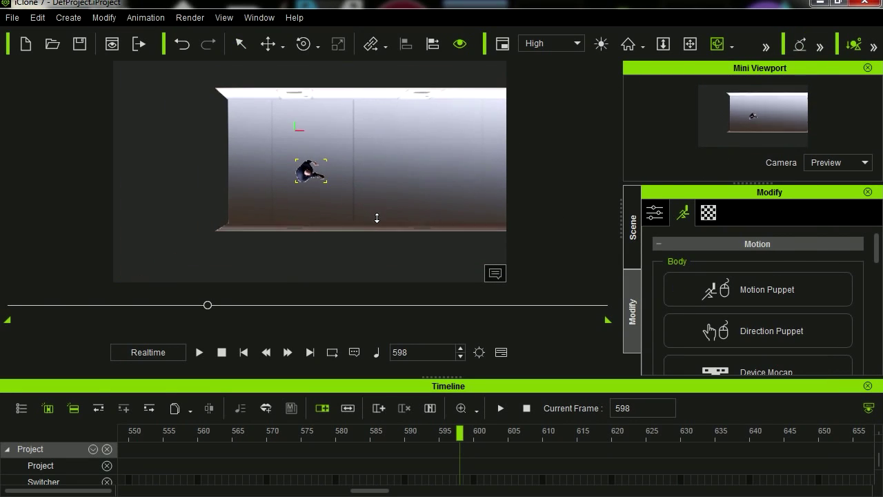
{"action": "scroll", "coordinate": [376, 218], "scroll_direction": "down", "scroll_amount": 6}
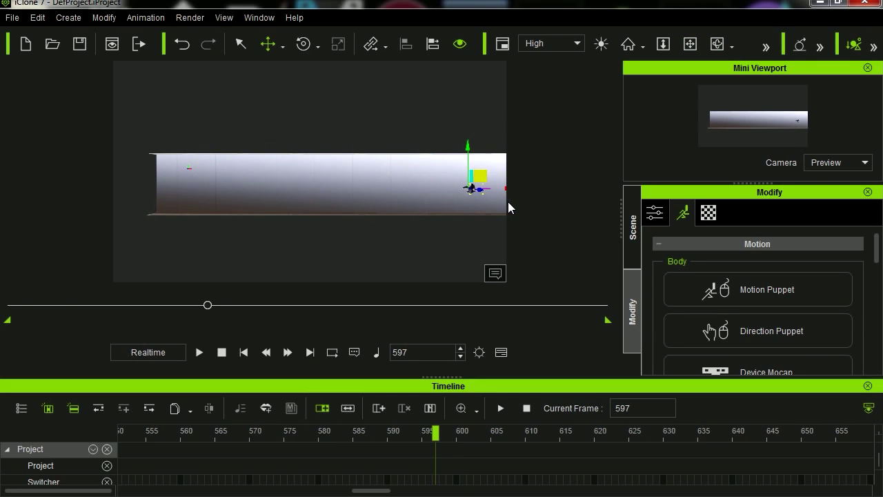
{"action": "left_click", "coordinate": [244, 352]}
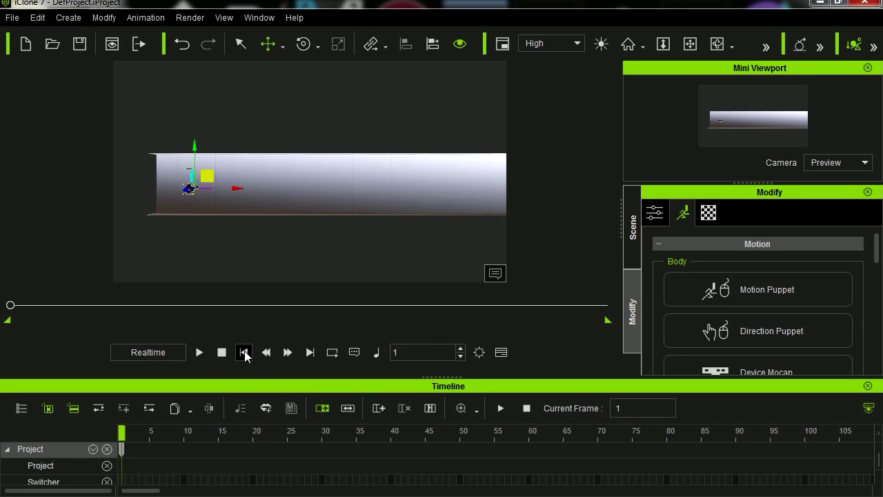
{"action": "left_click", "coordinate": [200, 353]}
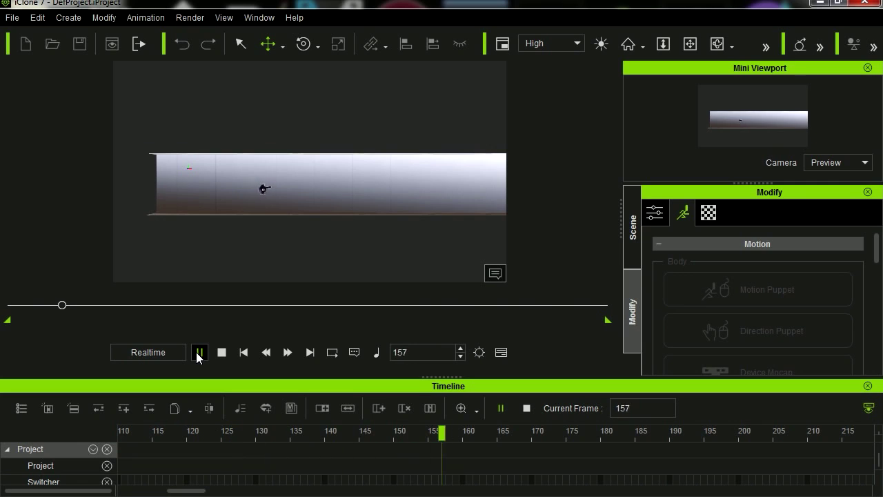
{"action": "left_click", "coordinate": [221, 352]}
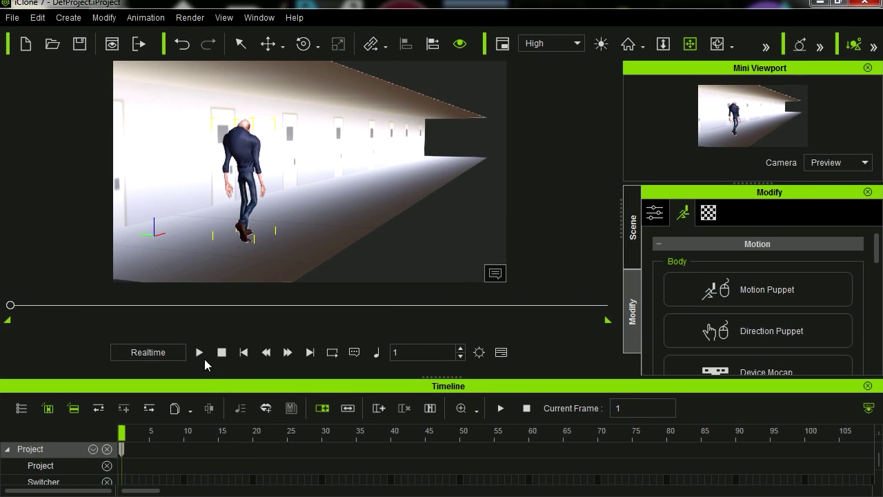
{"action": "left_click", "coordinate": [198, 353]}
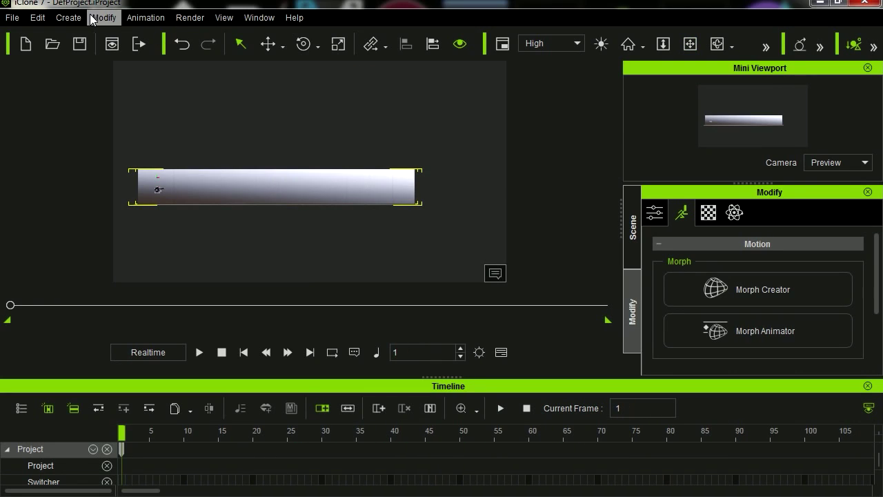
Multi-Duplicate the hallway prop into 3 copies with an X move of 3266.9, and set the last copy's Z rotation to 90
{"action": "left_click", "coordinate": [69, 18]}
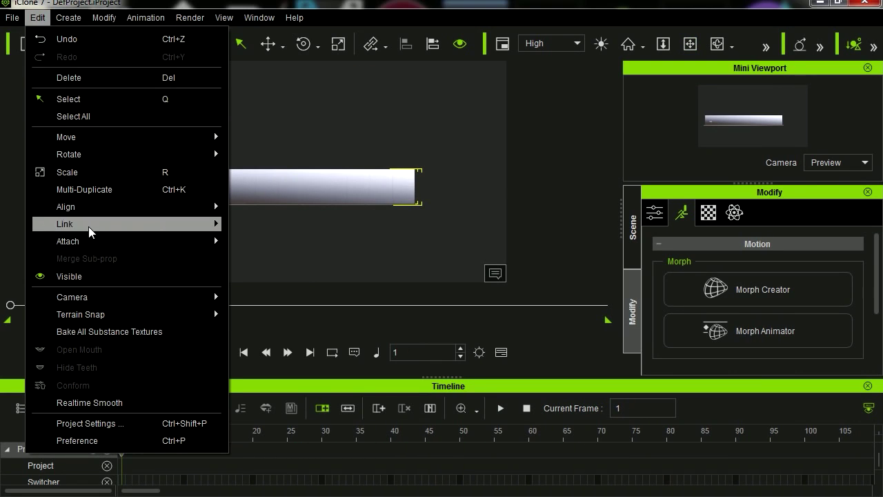
{"action": "left_click", "coordinate": [135, 190]}
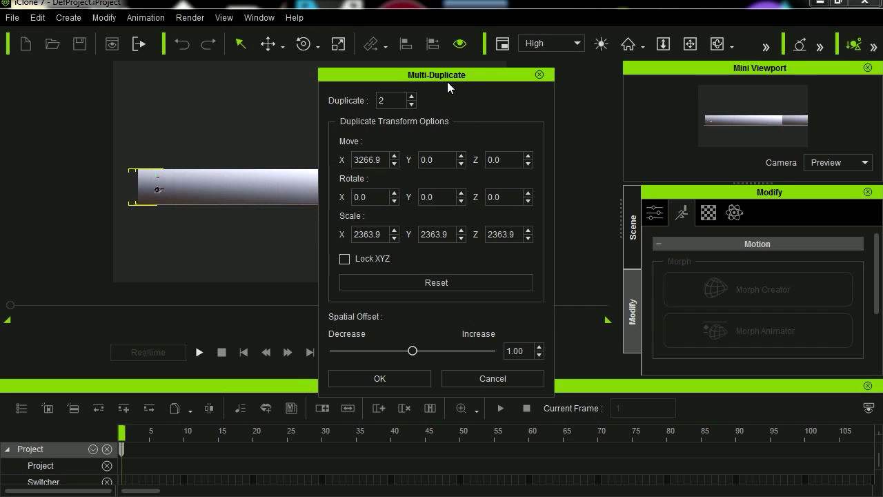
{"action": "left_click_drag", "start_coordinate": [447, 81], "coordinate": [583, 218]}
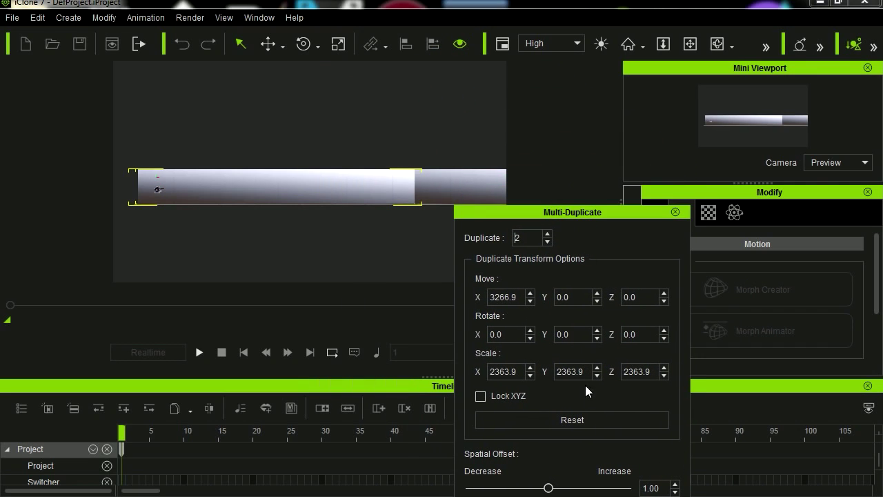
{"action": "left_click", "coordinate": [548, 234]}
{"action": "key", "text": "Return"}
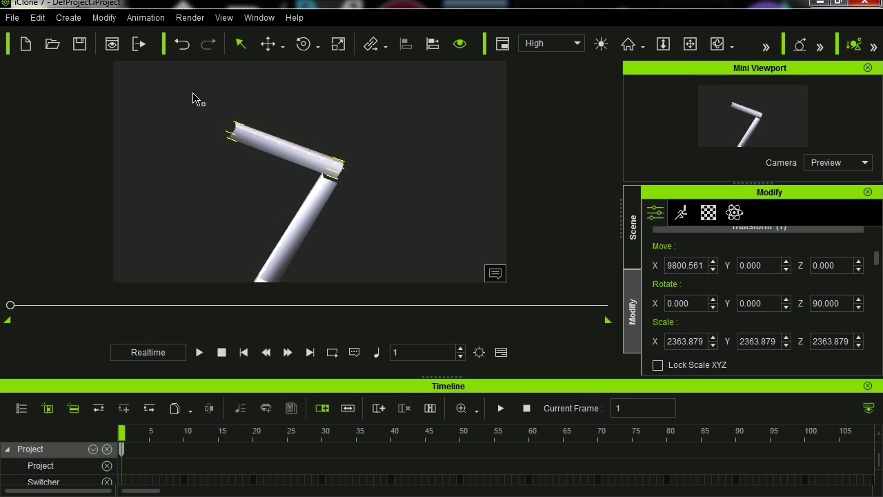
Move the turned last hallway copy along its length to line it up with the end of the straight corridor
{"action": "left_click", "coordinate": [268, 44]}
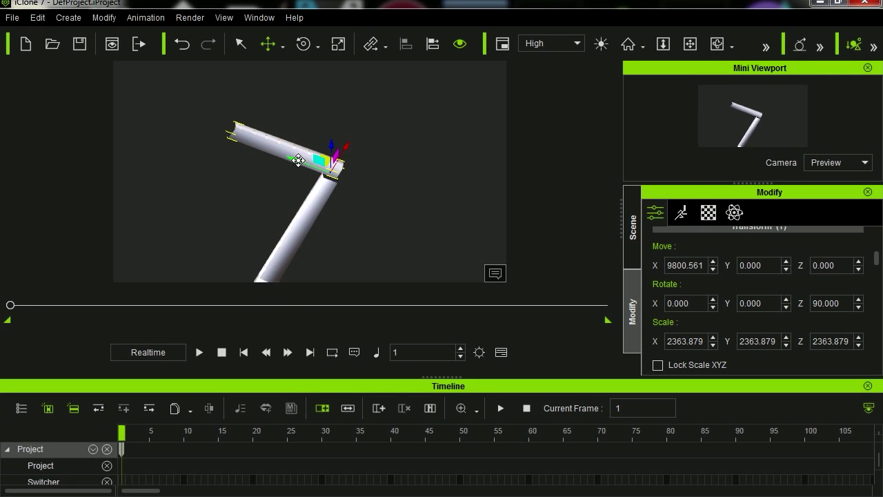
{"action": "left_click_drag", "start_coordinate": [298, 160], "coordinate": [315, 167]}
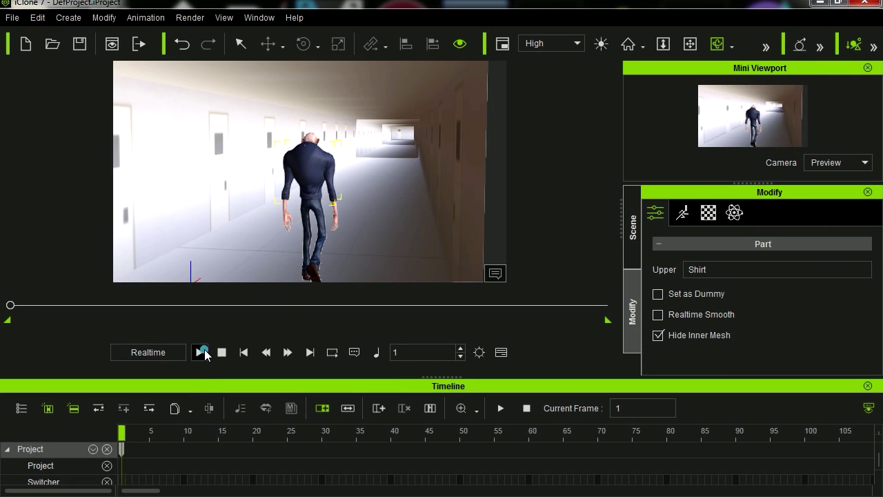
Create a camera and frame a low shot close behind the avatar's feet at frame 1
{"action": "left_click", "coordinate": [205, 354]}
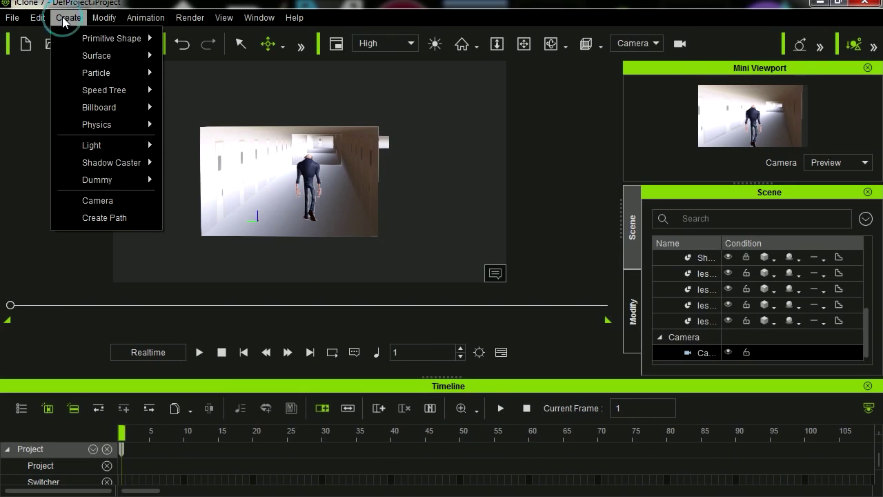
{"action": "left_click", "coordinate": [83, 201]}
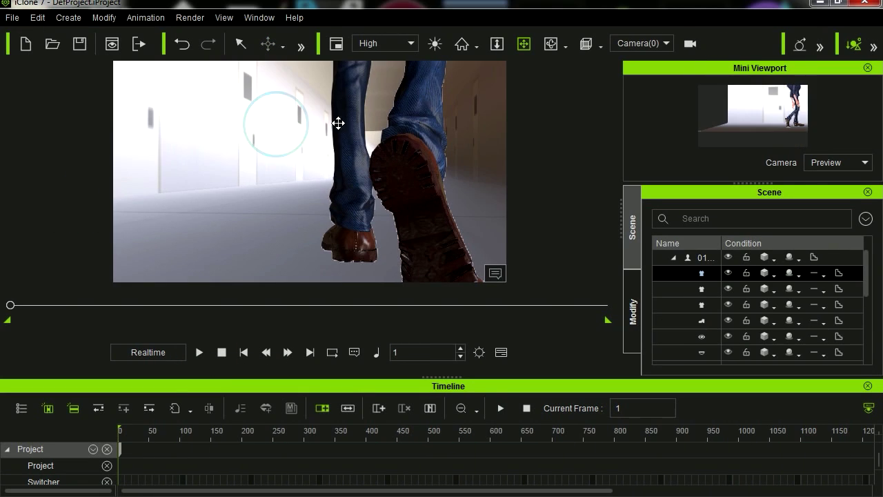
{"action": "mouse_move", "coordinate": [361, 120]}
{"action": "left_mouse_down"}
{"action": "mouse_move", "coordinate": [388, 121]}
{"action": "mouse_move", "coordinate": [378, 117]}
{"action": "left_mouse_up"}
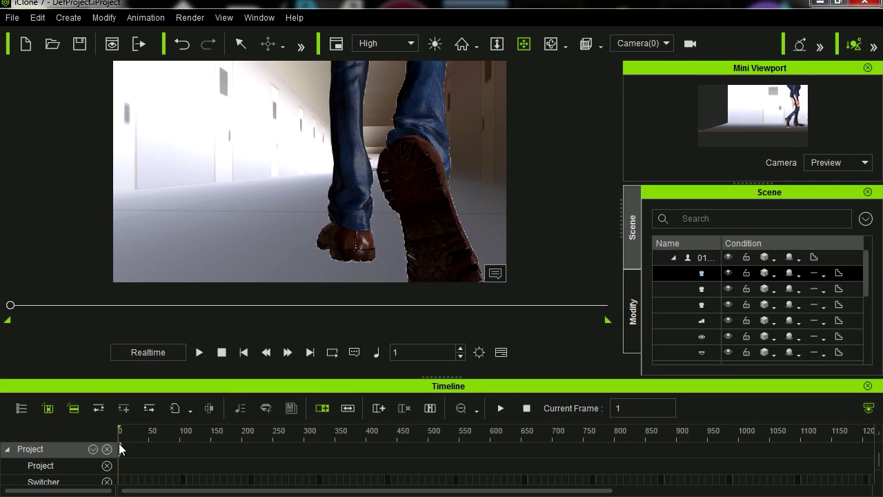
At frame 496, dolly and pan the new camera down the hallway to a low view close to the avatar's legs
{"action": "key", "text": "space"}
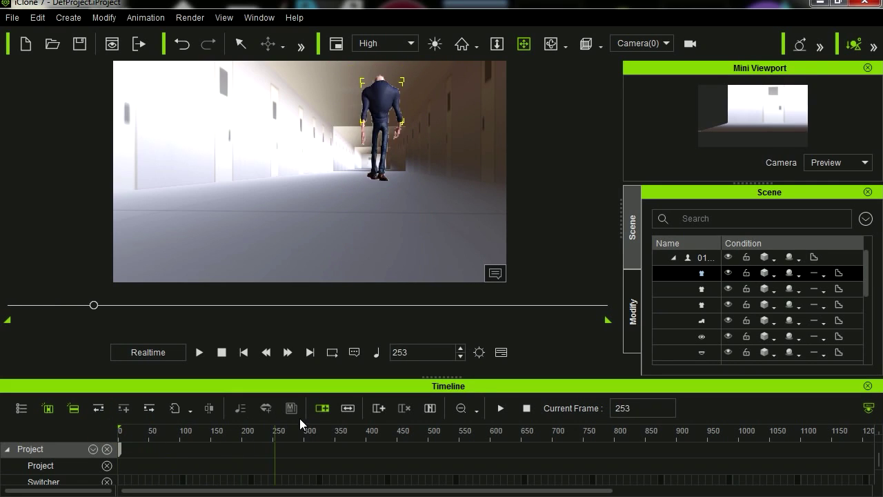
{"action": "left_click_drag", "start_coordinate": [617, 441], "coordinate": [416, 437]}
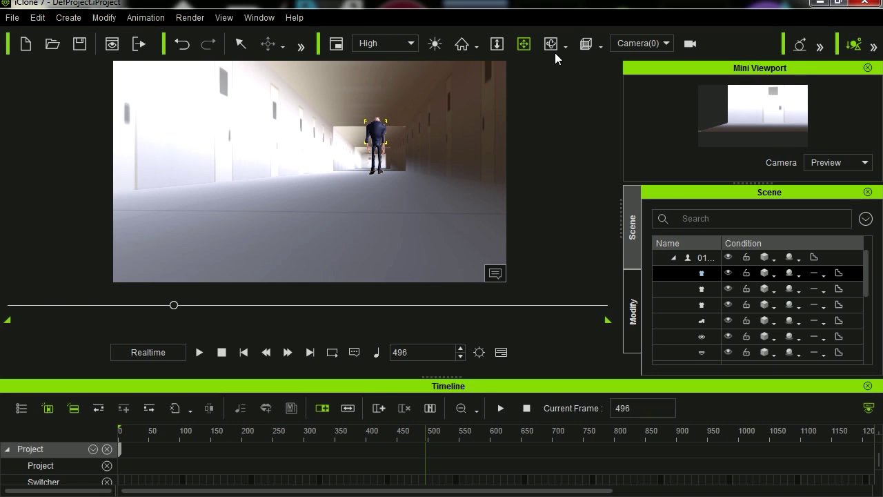
{"action": "left_click_drag", "start_coordinate": [406, 147], "coordinate": [410, 117]}
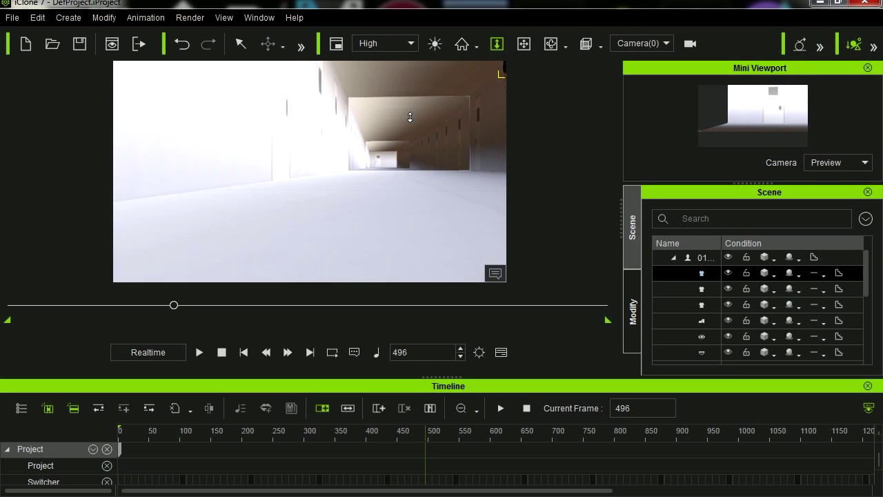
{"action": "left_click", "coordinate": [524, 44]}
{"action": "left_click_drag", "start_coordinate": [434, 118], "coordinate": [275, 138]}
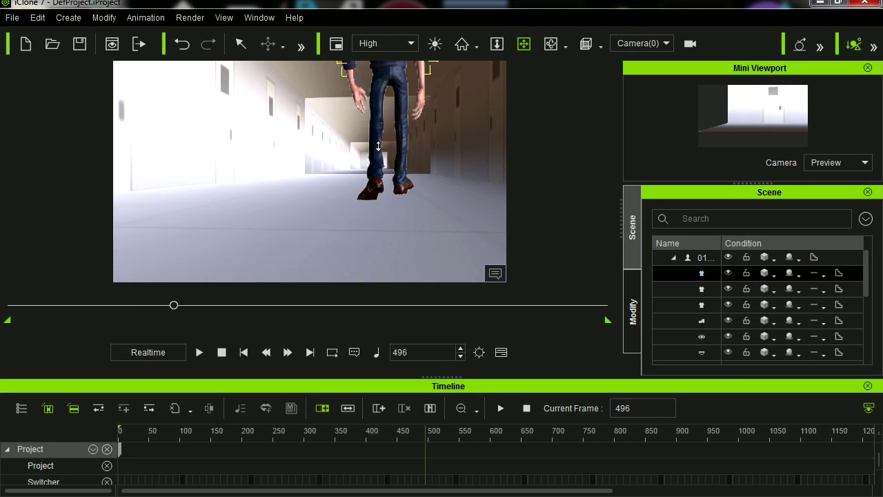
{"action": "left_click_drag", "start_coordinate": [378, 146], "coordinate": [405, 163]}
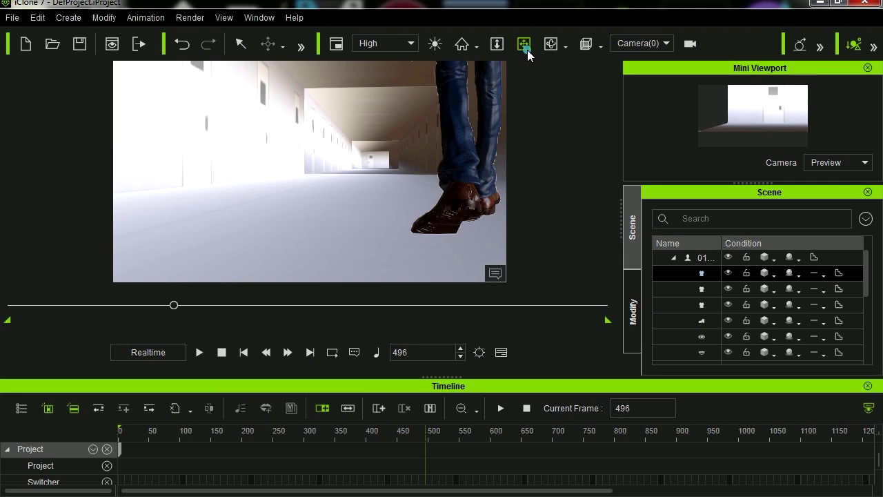
{"action": "left_click_drag", "start_coordinate": [441, 138], "coordinate": [357, 130]}
Return to frame 1 and play the camera move with the walking avatar
{"action": "left_click_drag", "start_coordinate": [425, 444], "coordinate": [33, 440]}
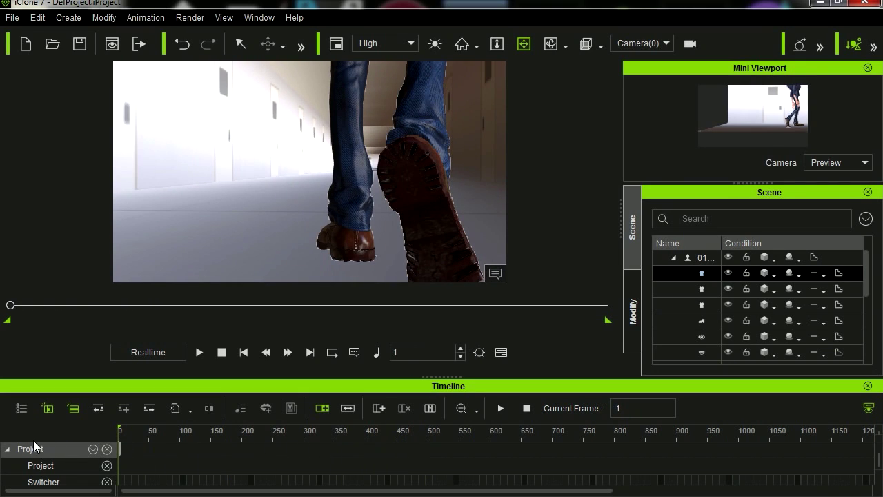
{"action": "left_click", "coordinate": [201, 352]}
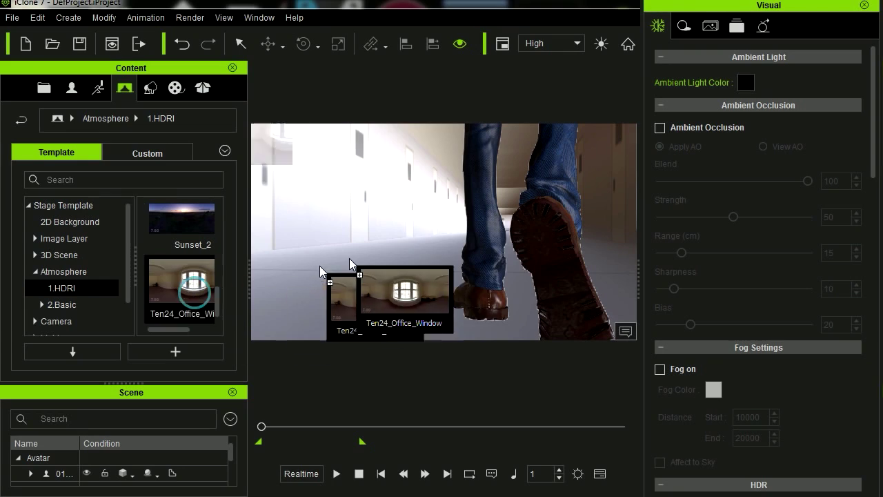
Apply the Ten24_Office_Window HDRI atmosphere to the scene, turn off Shadow, and play the animation
{"action": "left_click_drag", "start_coordinate": [355, 264], "coordinate": [454, 235]}
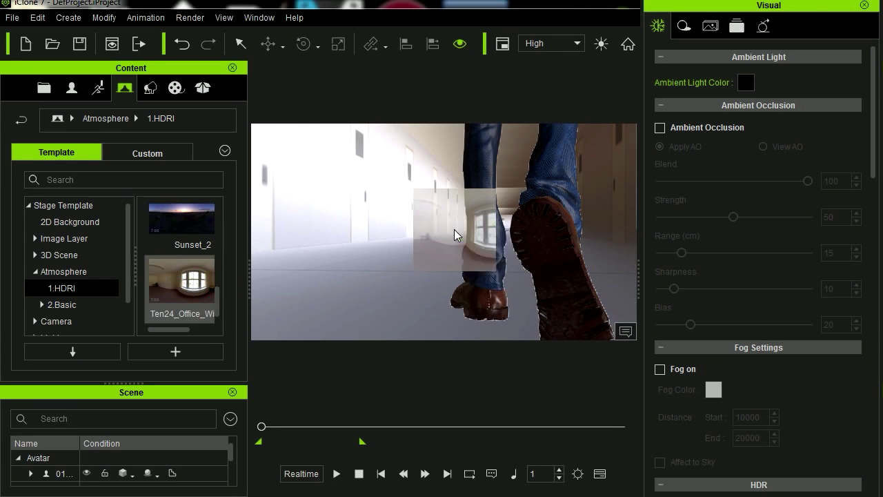
{"action": "left_click", "coordinate": [683, 25]}
{"action": "left_click", "coordinate": [660, 79]}
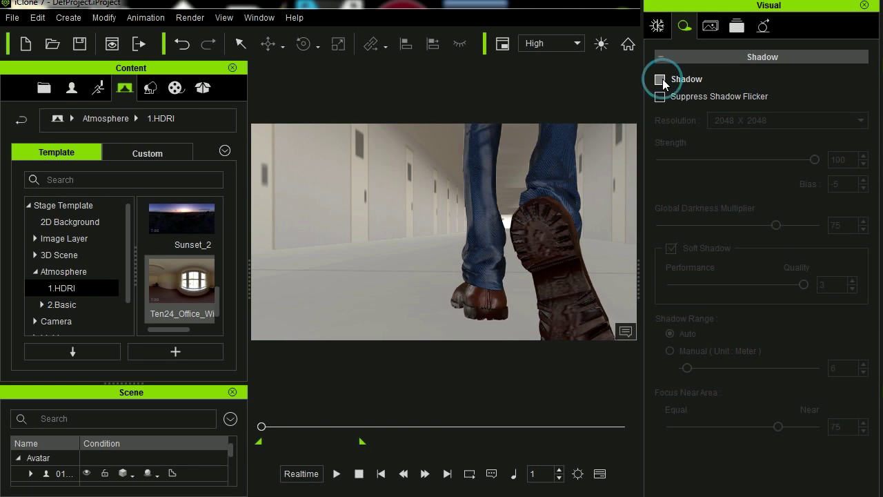
{"action": "left_click", "coordinate": [337, 473]}
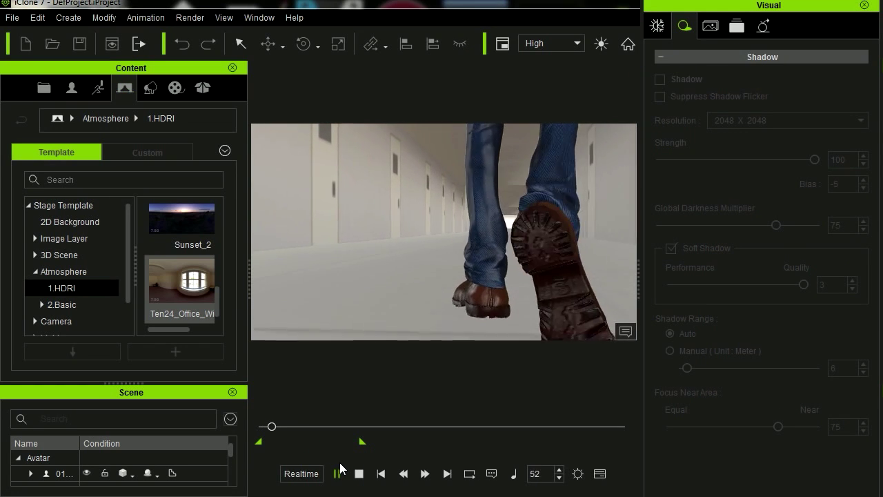